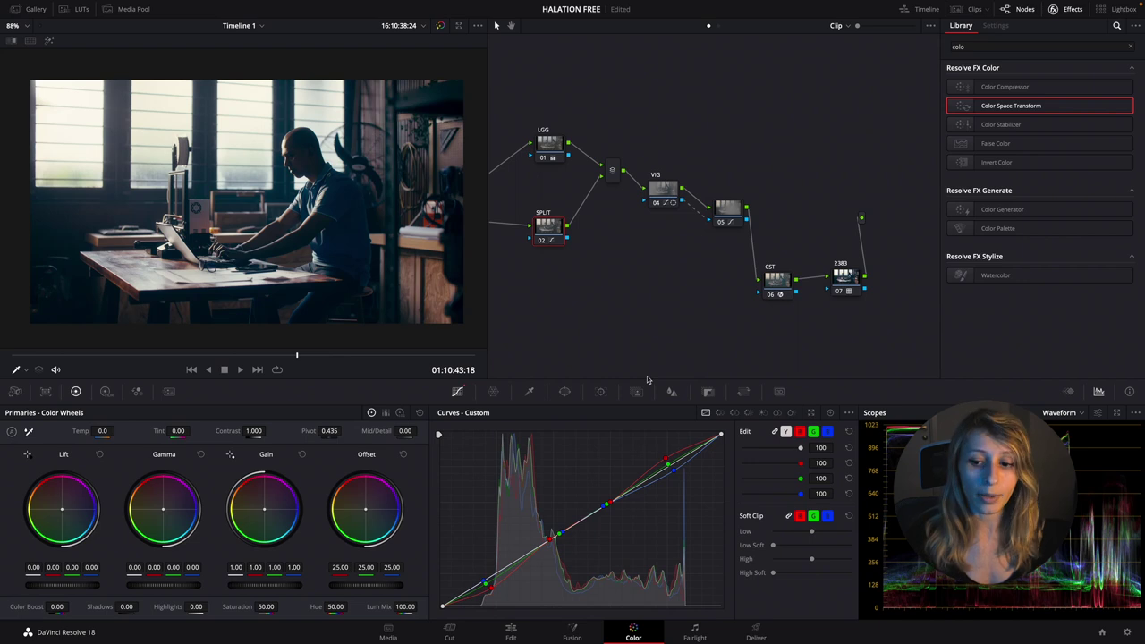
Rearrange the node tree and check the CST node settings and the 2383 node's LUT.
{"action": "left_click_drag", "start_coordinate": [732, 179], "coordinate": [782, 178]}
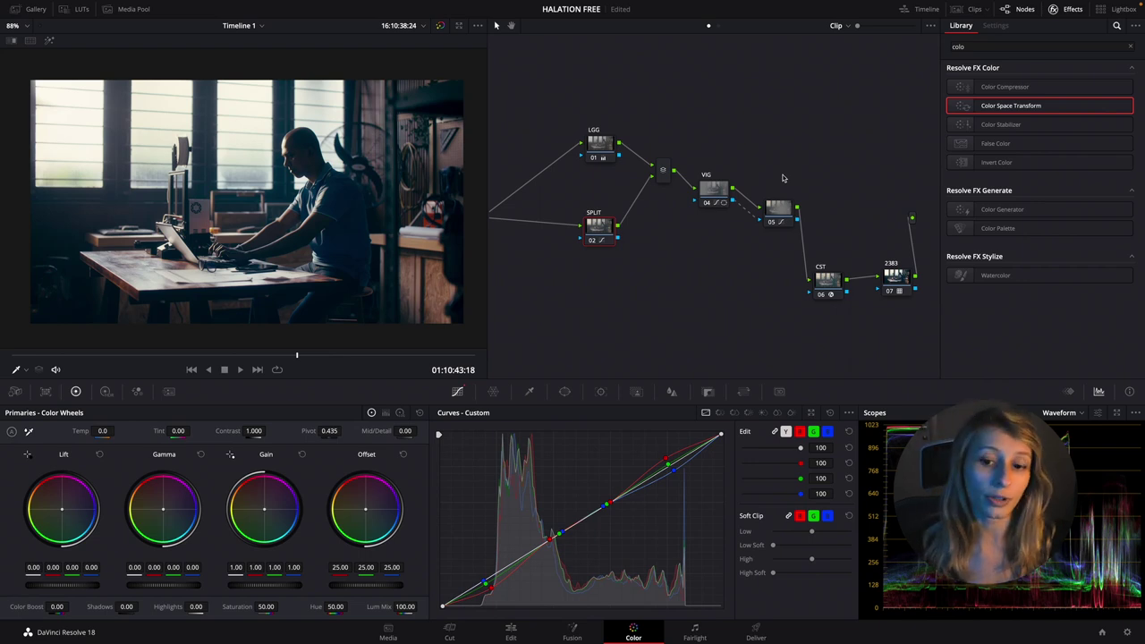
{"action": "left_click_drag", "start_coordinate": [825, 291], "coordinate": [784, 282]}
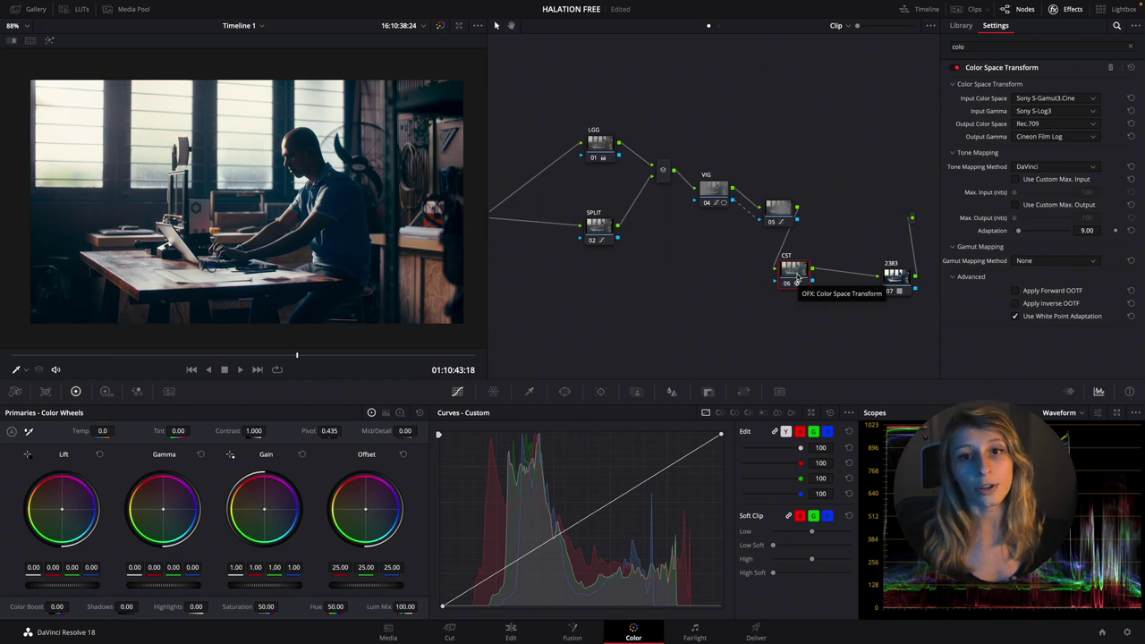
{"action": "scroll", "coordinate": [796, 279], "scroll_direction": "right", "scroll_amount": 5}
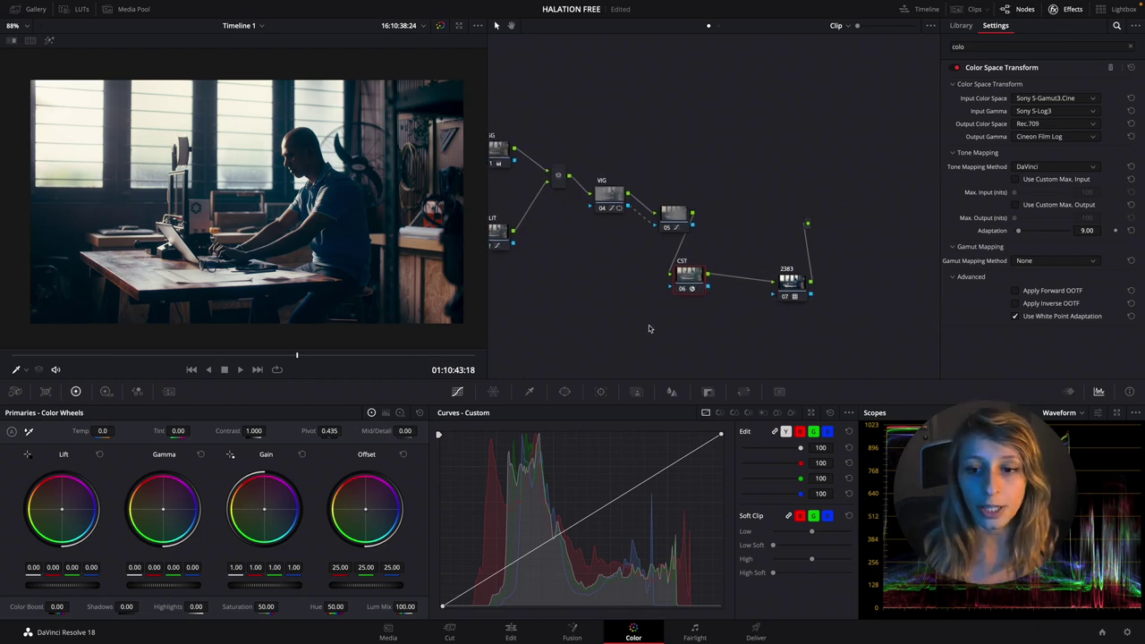
{"action": "left_click", "coordinate": [788, 285]}
{"action": "left_click_drag", "start_coordinate": [789, 284], "coordinate": [771, 288]}
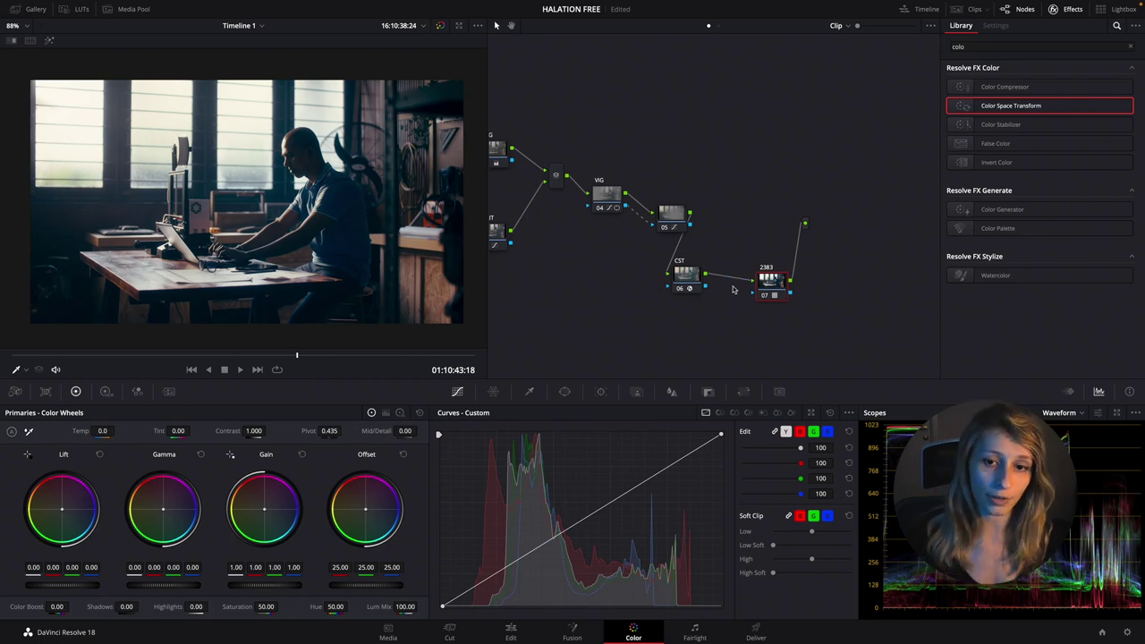
{"action": "right_click", "coordinate": [775, 291]}
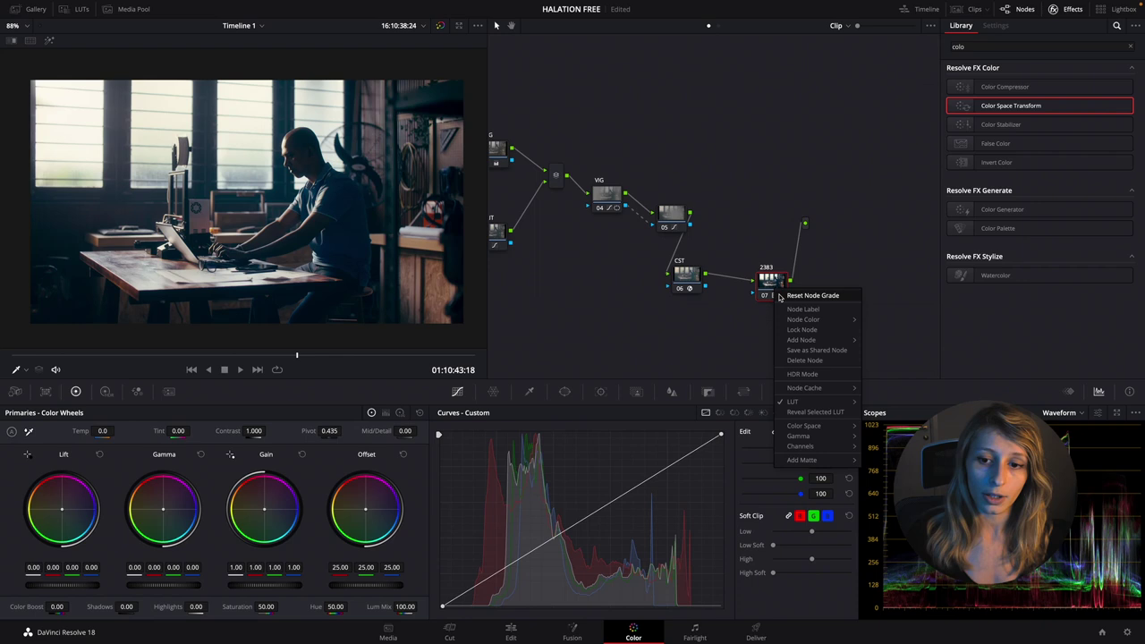
{"action": "left_click", "coordinate": [825, 417]}
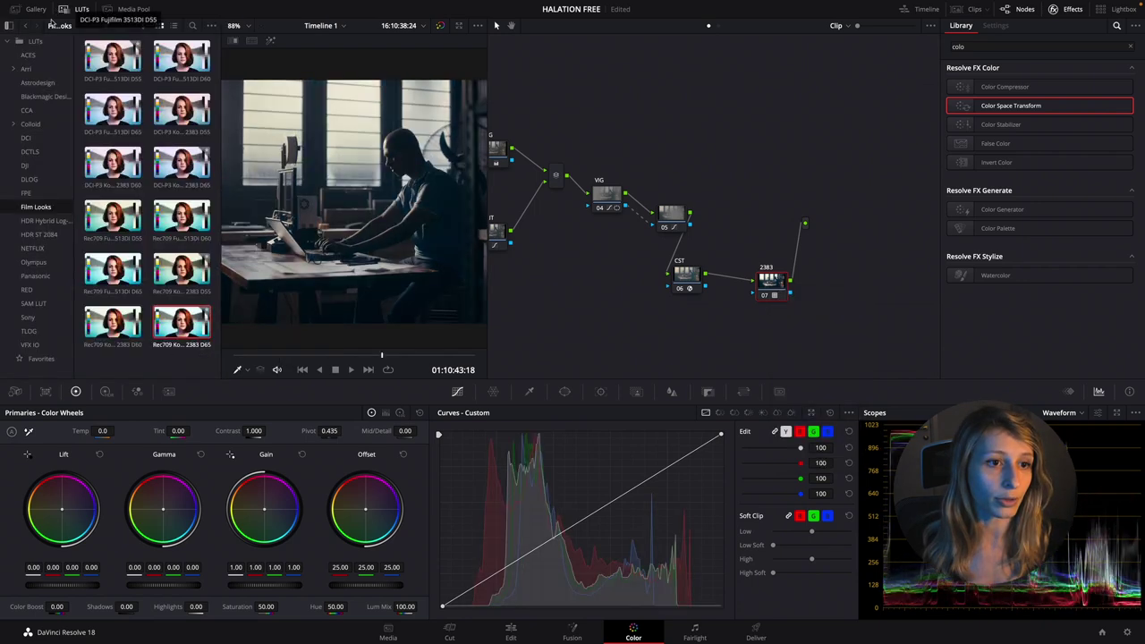
{"action": "left_click", "coordinate": [78, 9]}
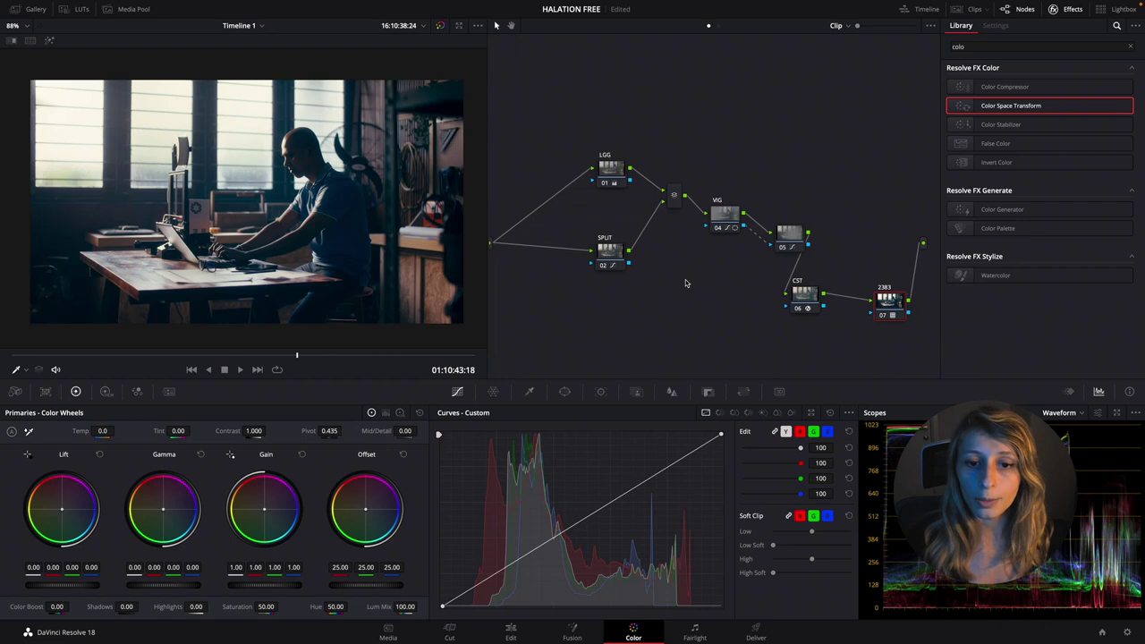
Tidy the LGG and SPLIT nodes and pop the curves out into a floating window.
{"action": "left_click", "coordinate": [602, 165]}
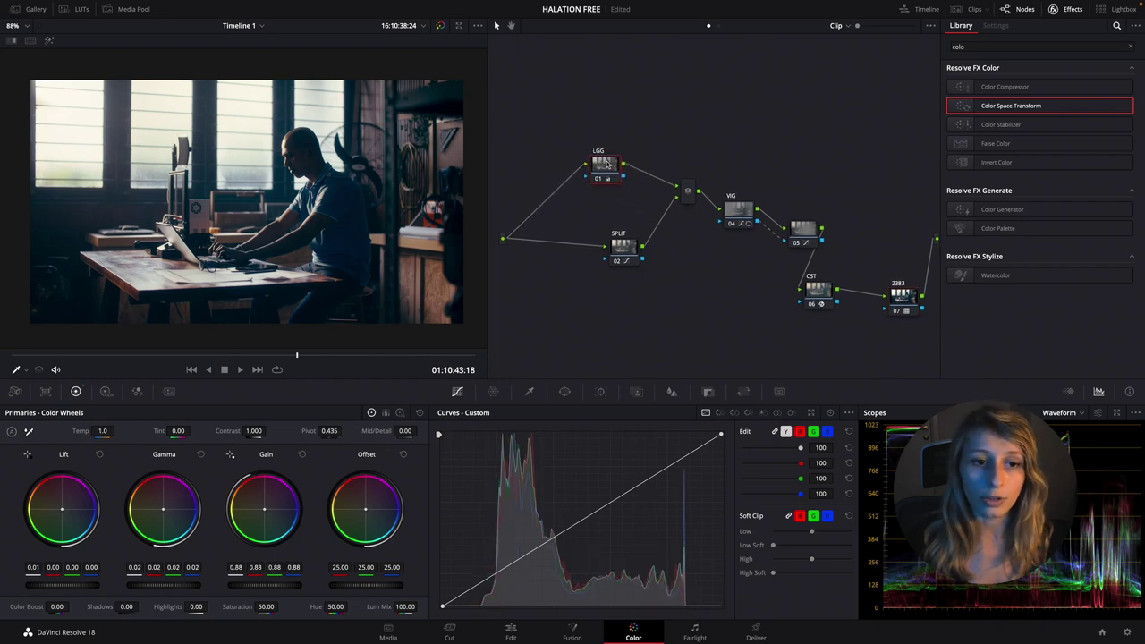
{"action": "left_click_drag", "start_coordinate": [606, 165], "coordinate": [610, 158]}
{"action": "left_click_drag", "start_coordinate": [625, 255], "coordinate": [608, 266]}
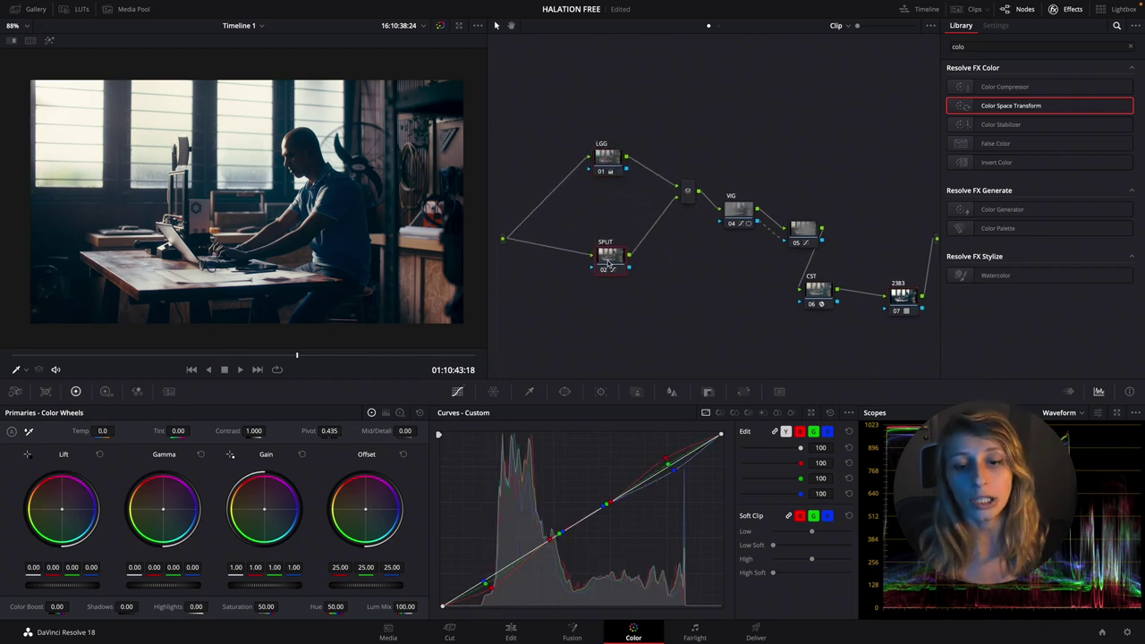
{"action": "left_click", "coordinate": [811, 412]}
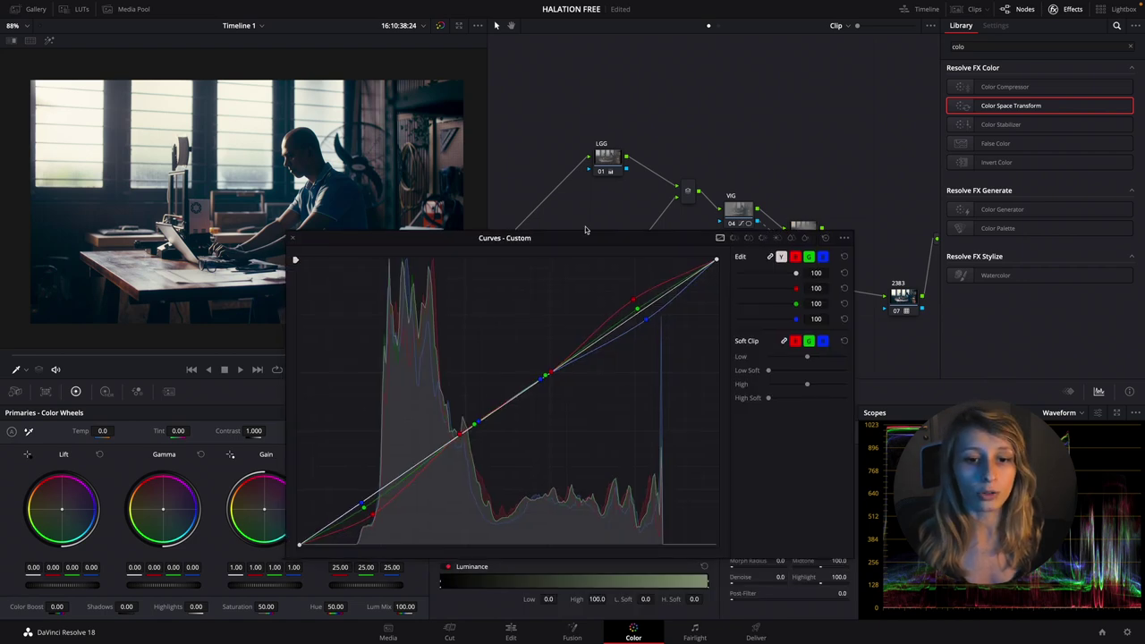
{"action": "left_click_drag", "start_coordinate": [585, 229], "coordinate": [704, 264]}
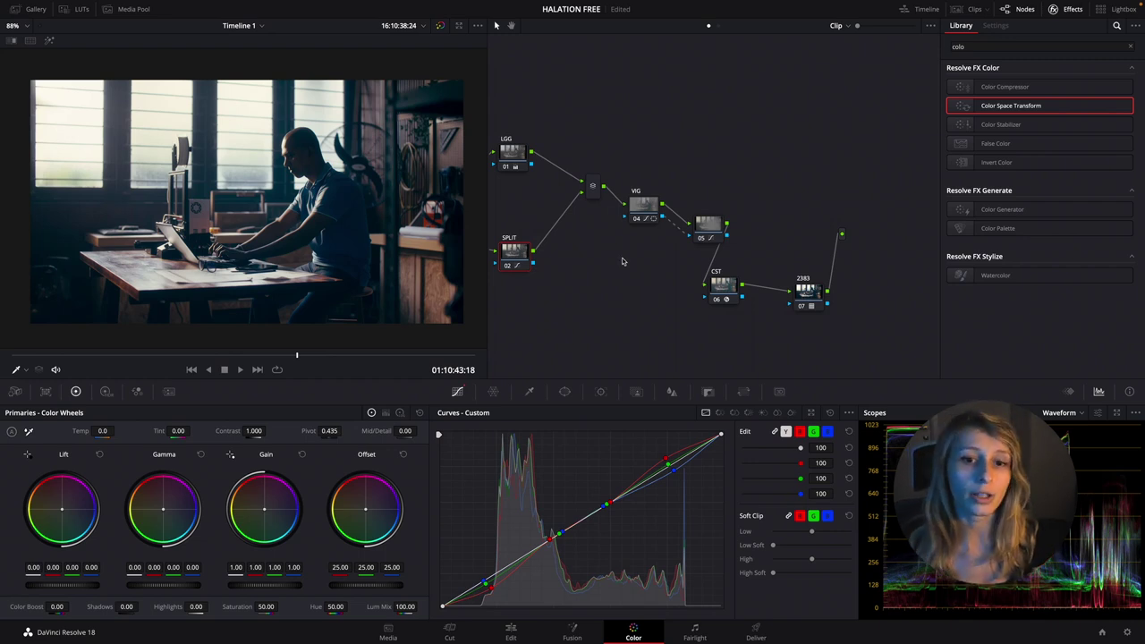
{"action": "left_click_drag", "start_coordinate": [677, 279], "coordinate": [827, 309]}
{"action": "left_click_drag", "start_coordinate": [660, 182], "coordinate": [675, 180]}
Insert a node before LGG with Halation, Threshold 0.285 and Dye Layer Strength 0.624.
{"action": "key", "text": "shift+s"}
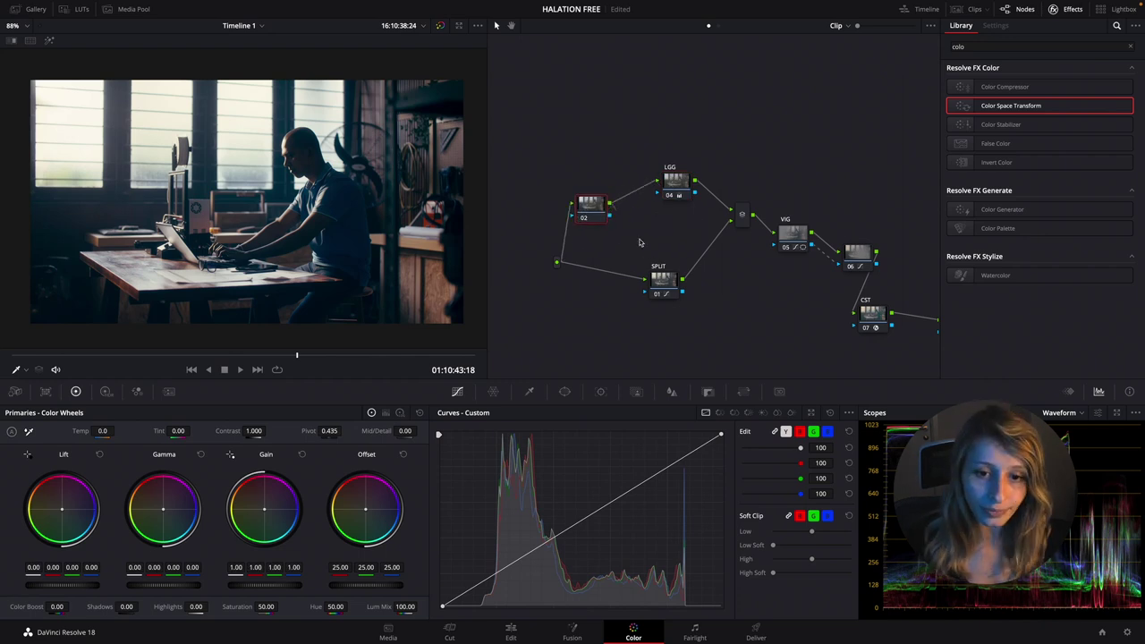
{"action": "left_click_drag", "start_coordinate": [586, 204], "coordinate": [595, 227]}
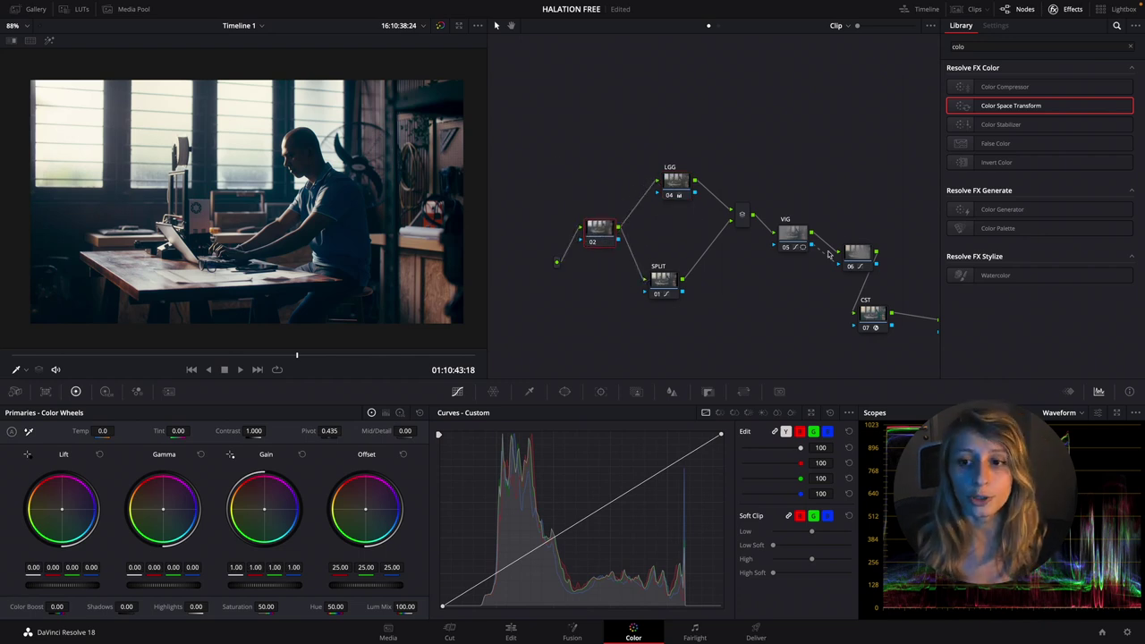
{"action": "left_click", "coordinate": [1007, 47]}
{"action": "key", "text": "ctrl+a"}
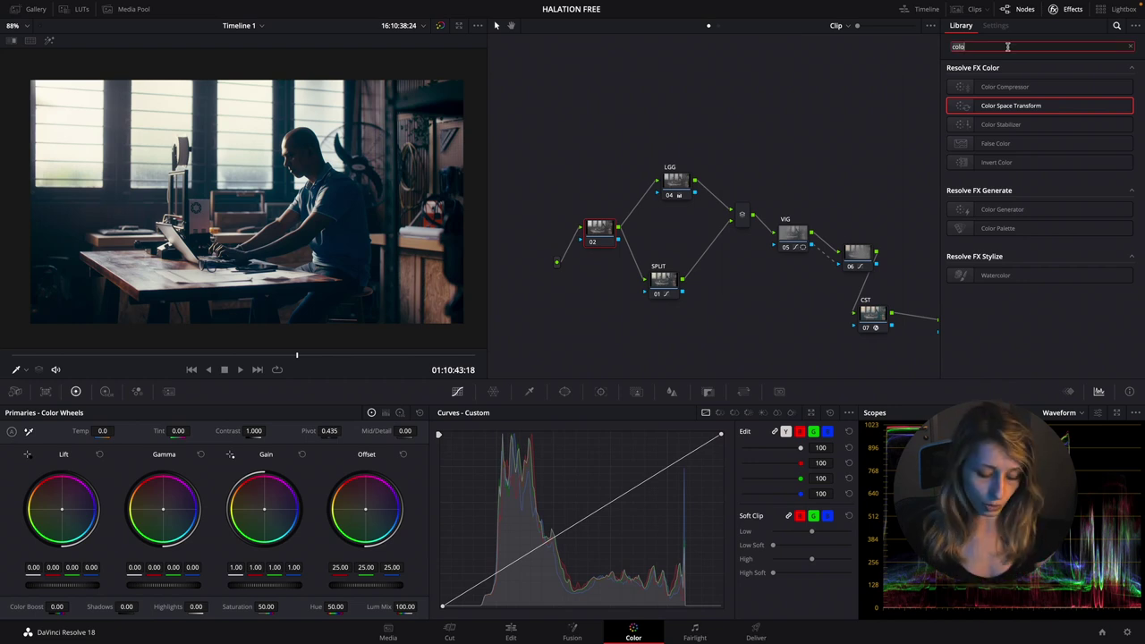
{"action": "type", "text": "hala"}
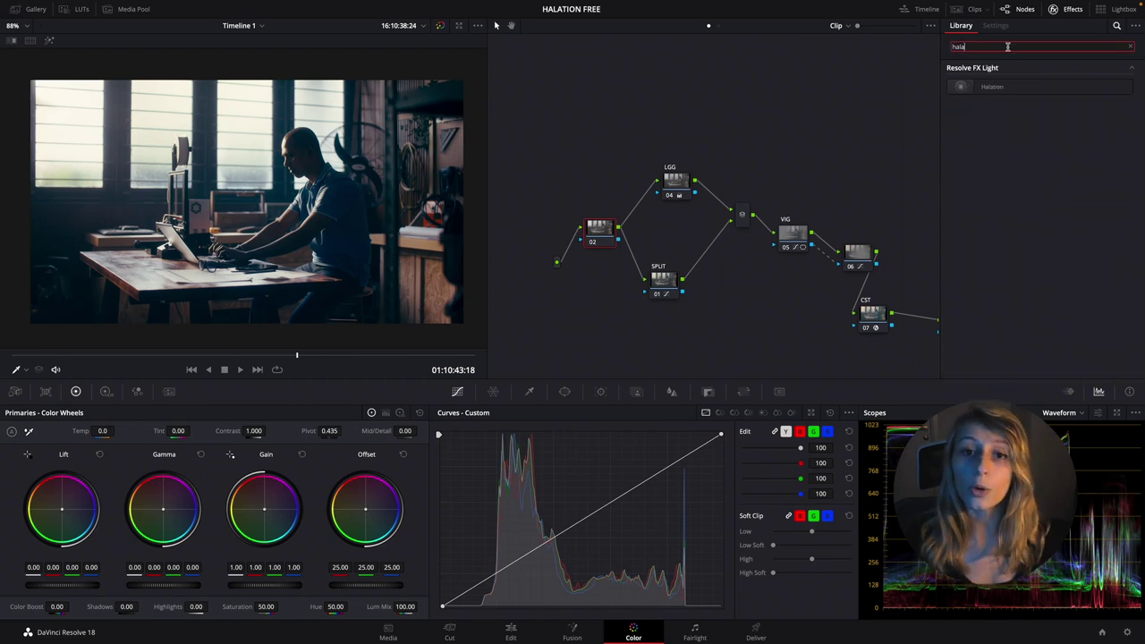
{"action": "left_click_drag", "start_coordinate": [982, 87], "coordinate": [595, 234]}
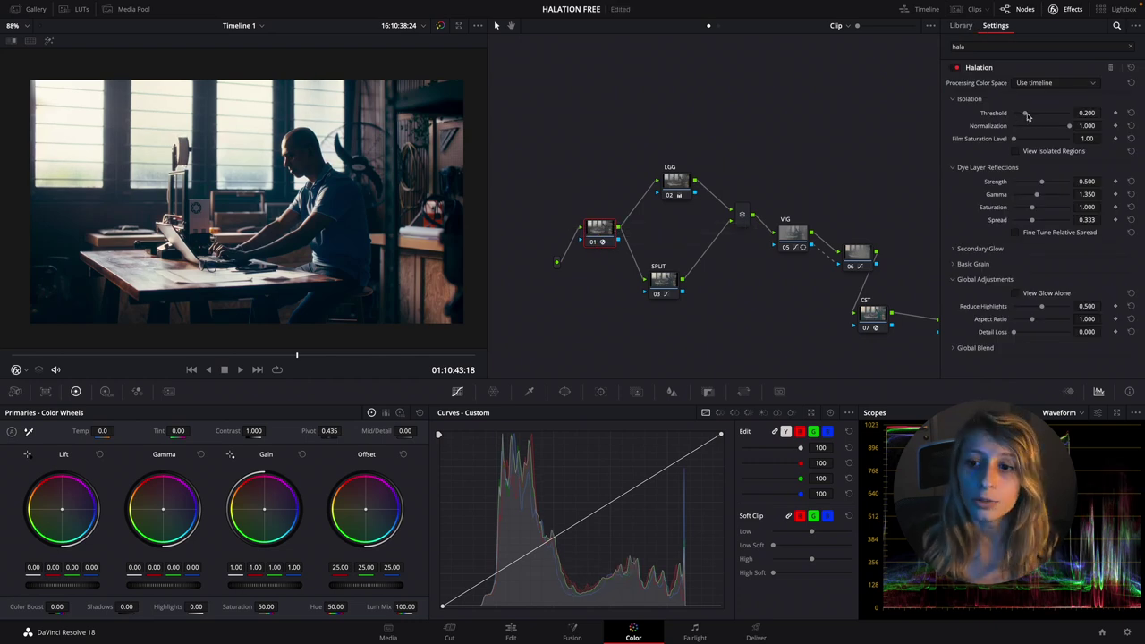
{"action": "left_click_drag", "start_coordinate": [1025, 115], "coordinate": [1069, 128]}
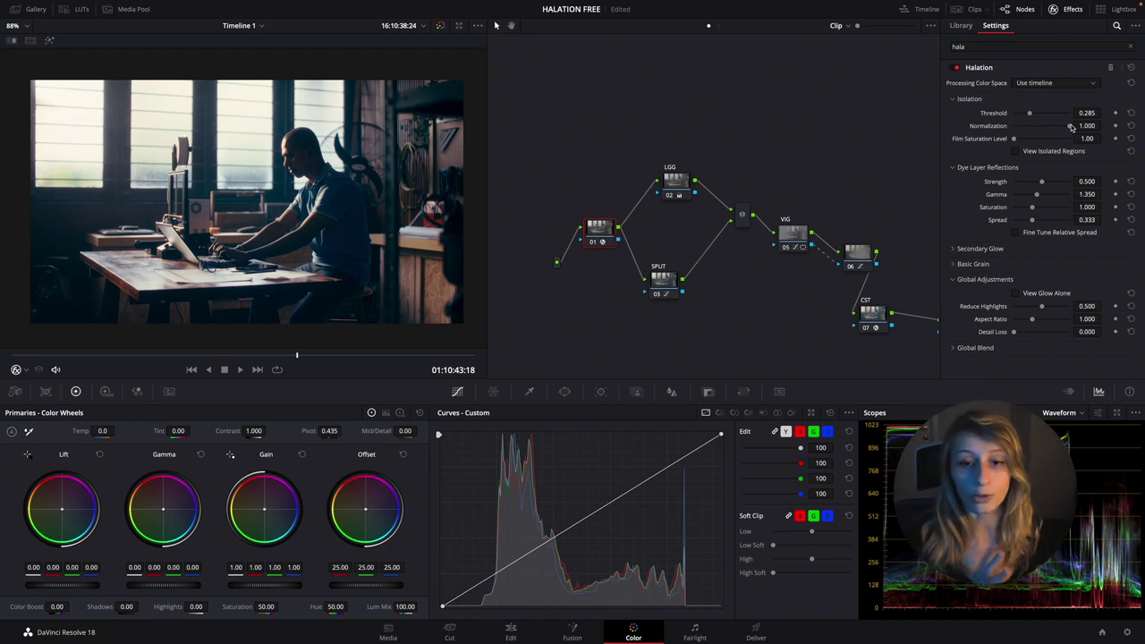
{"action": "left_click_drag", "start_coordinate": [1041, 181], "coordinate": [1048, 181]}
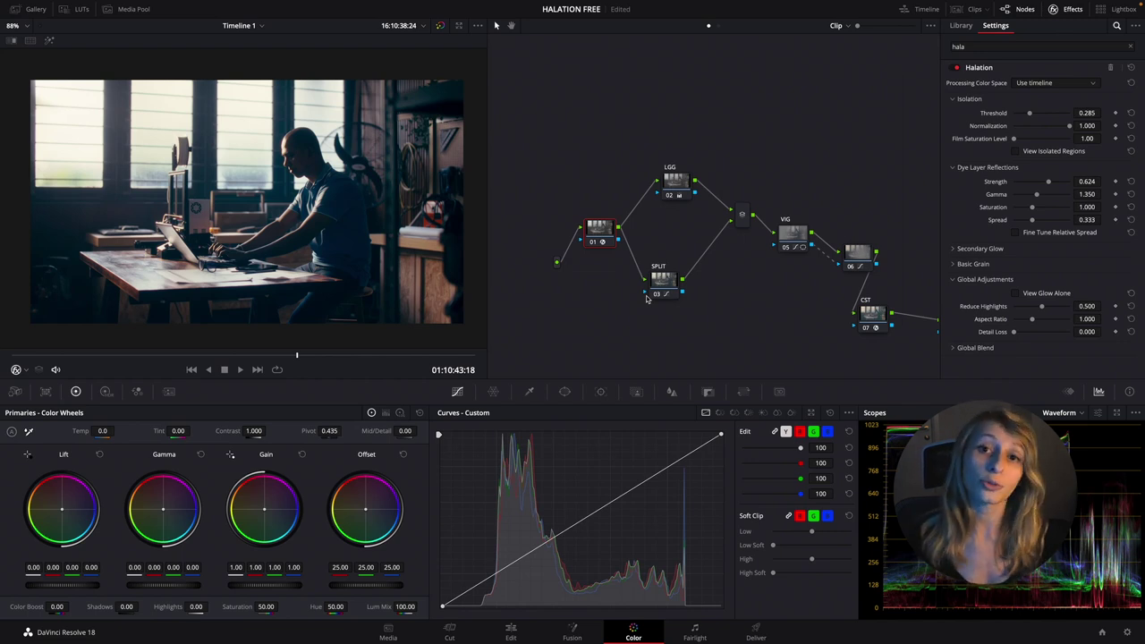
Remove the Halation OFX plugin, leaving the node empty.
{"action": "right_click", "coordinate": [600, 234]}
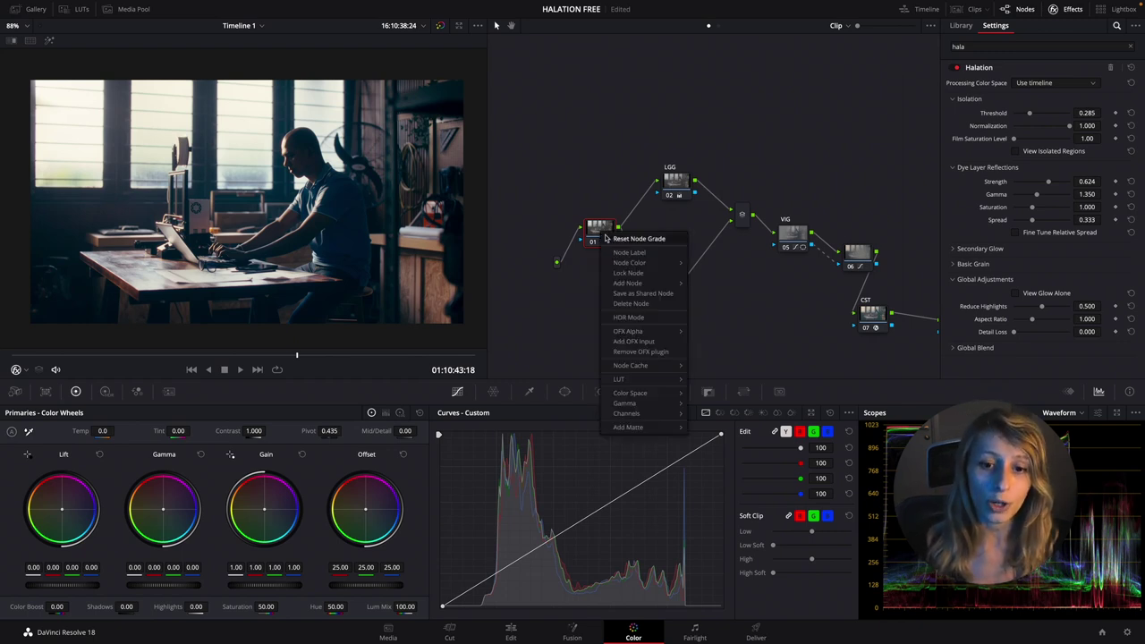
{"action": "left_click", "coordinate": [644, 304]}
{"action": "left_click_drag", "start_coordinate": [599, 230], "coordinate": [608, 243]}
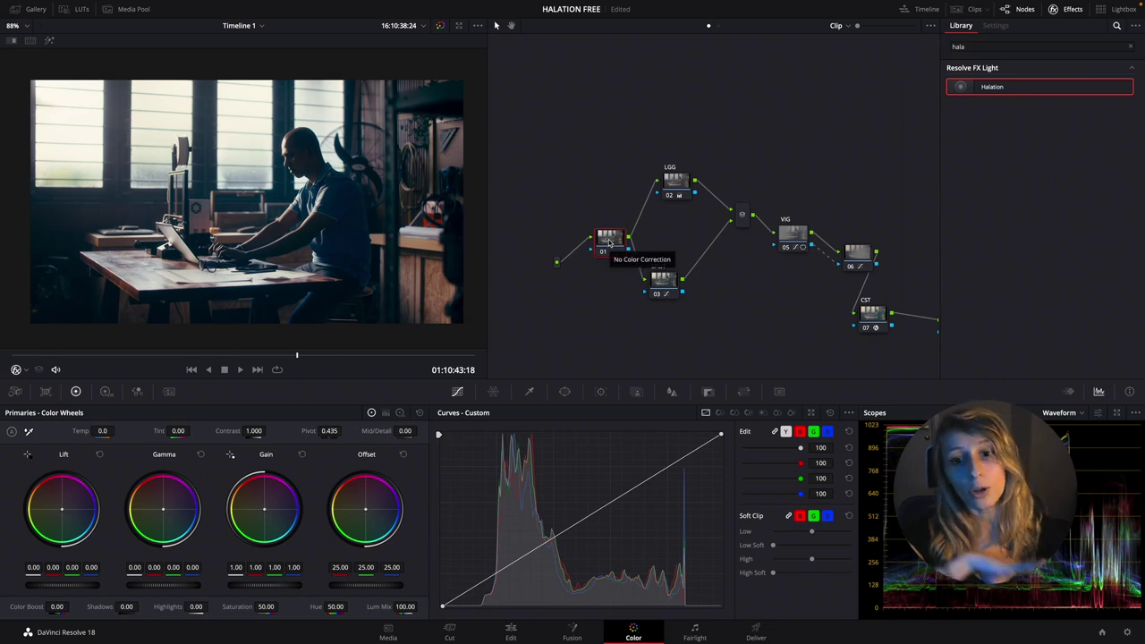
Add another empty node, combine both into a compound node, and show its contents.
{"action": "key", "text": "shift+s"}
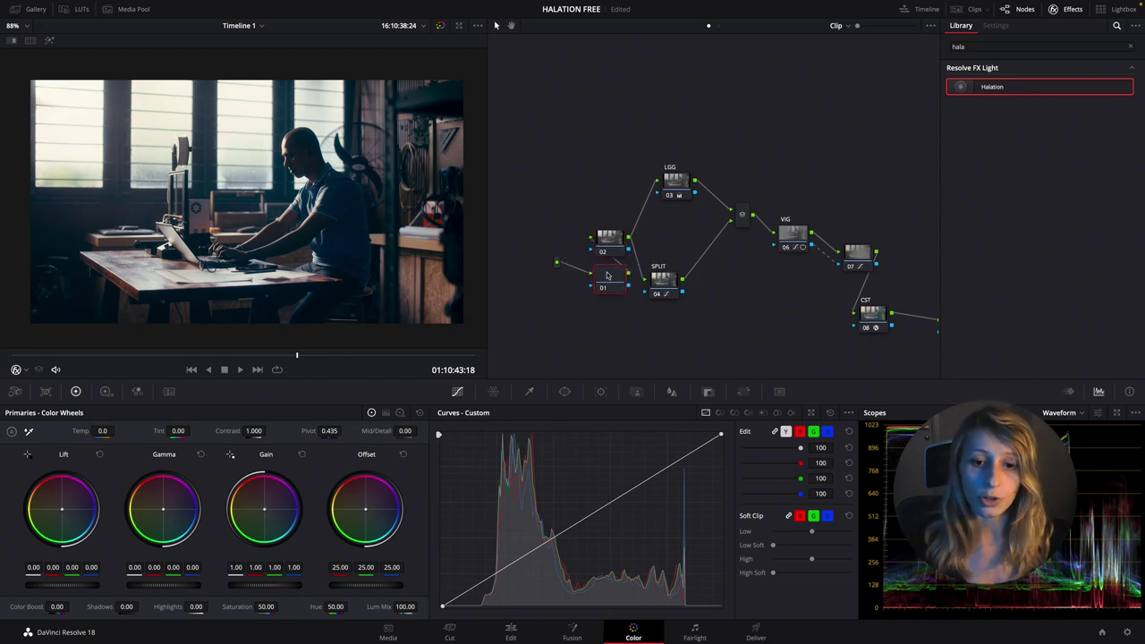
{"action": "left_click_drag", "start_coordinate": [555, 202], "coordinate": [591, 213]}
{"action": "right_click", "coordinate": [592, 201]}
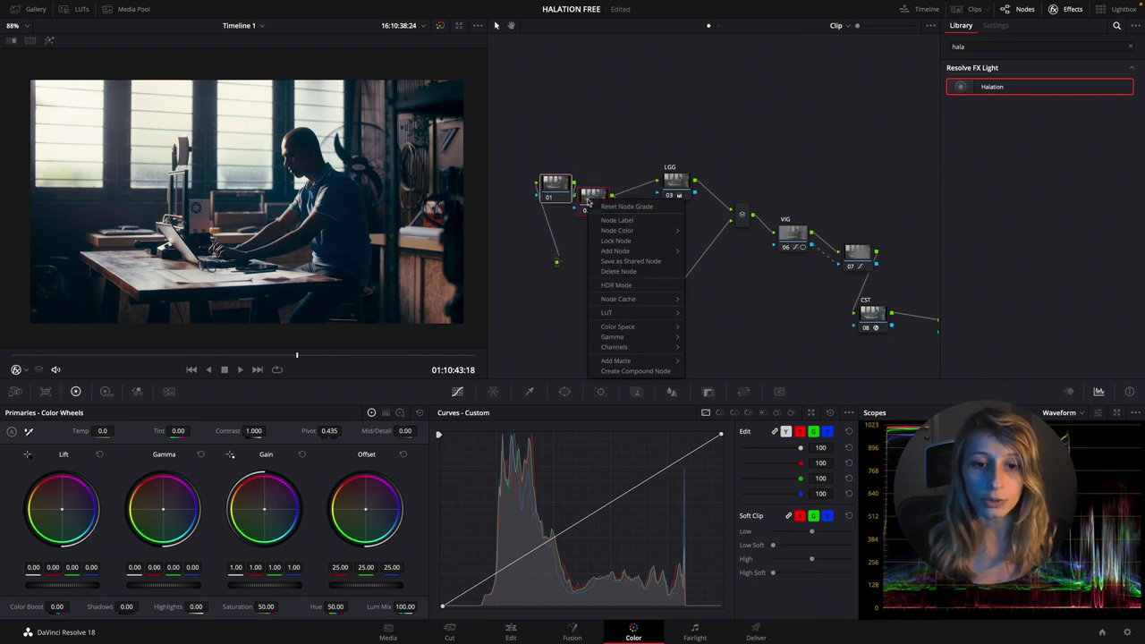
{"action": "left_click", "coordinate": [616, 372]}
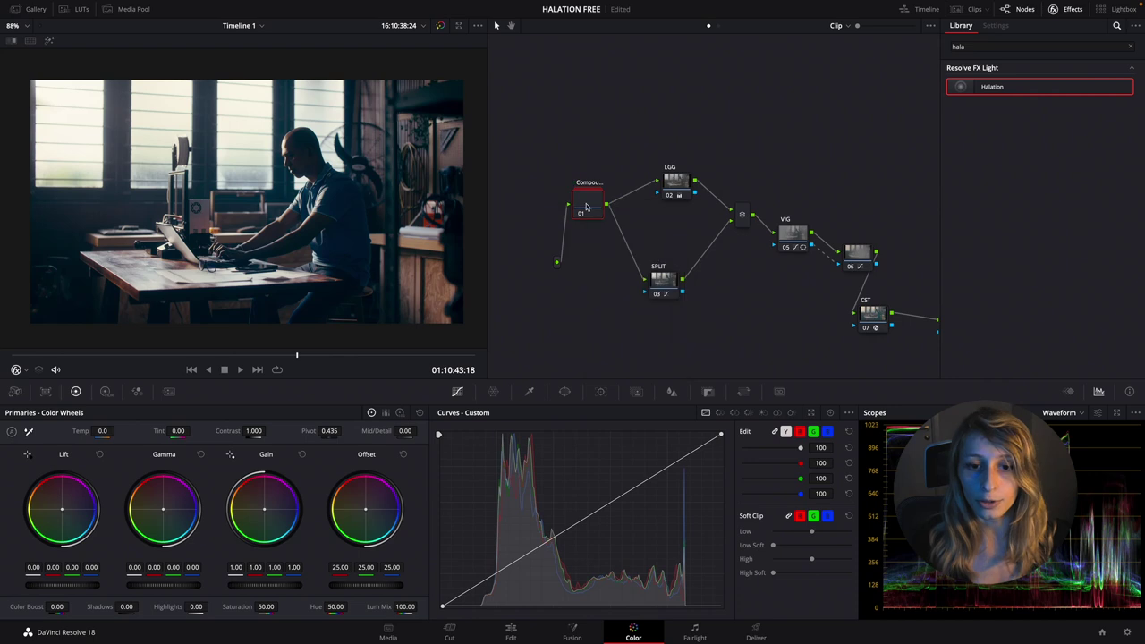
{"action": "right_click", "coordinate": [588, 202]}
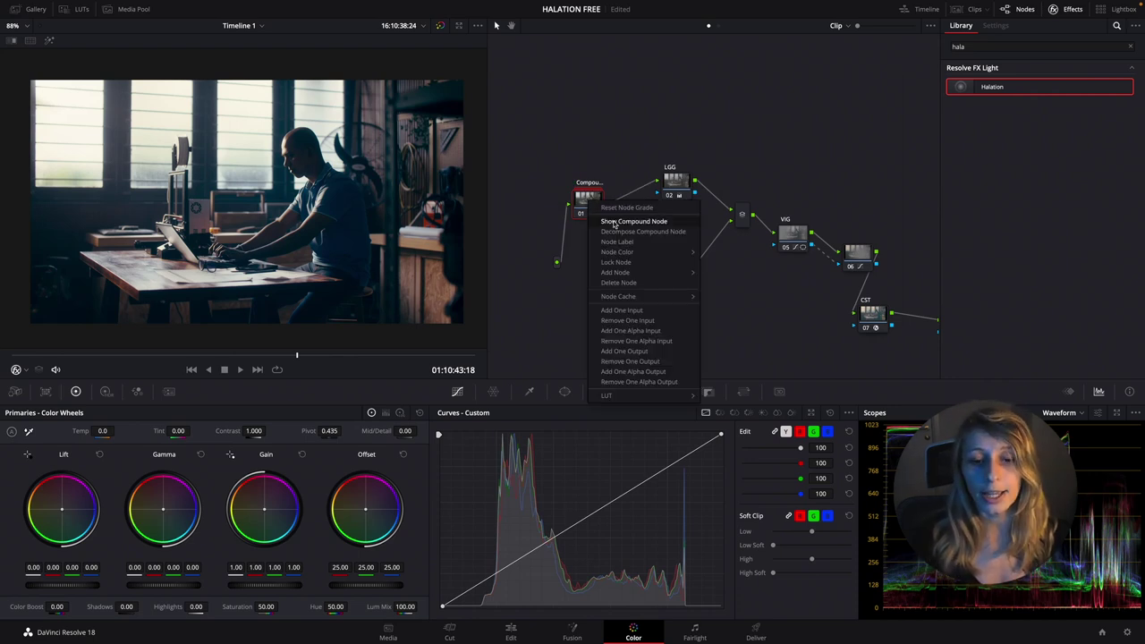
{"action": "left_click", "coordinate": [613, 223]}
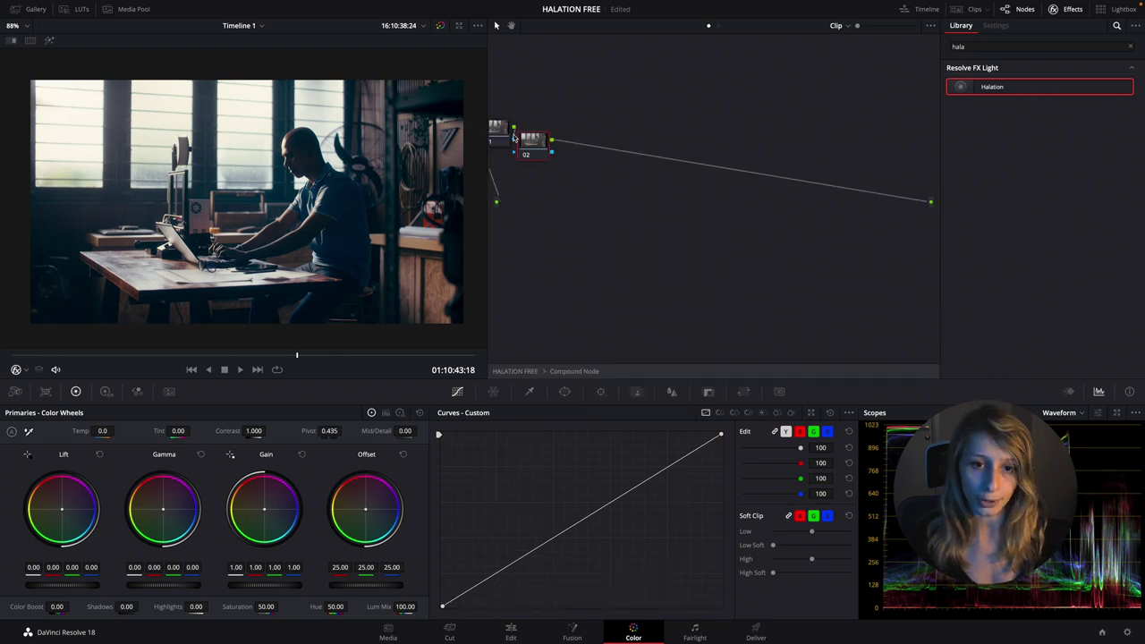
Apply Color Space Transform to inner nodes 01 and 02, both left at Use timeline.
{"action": "left_click_drag", "start_coordinate": [532, 140], "coordinate": [690, 170]}
{"action": "left_click_drag", "start_coordinate": [497, 132], "coordinate": [586, 192]}
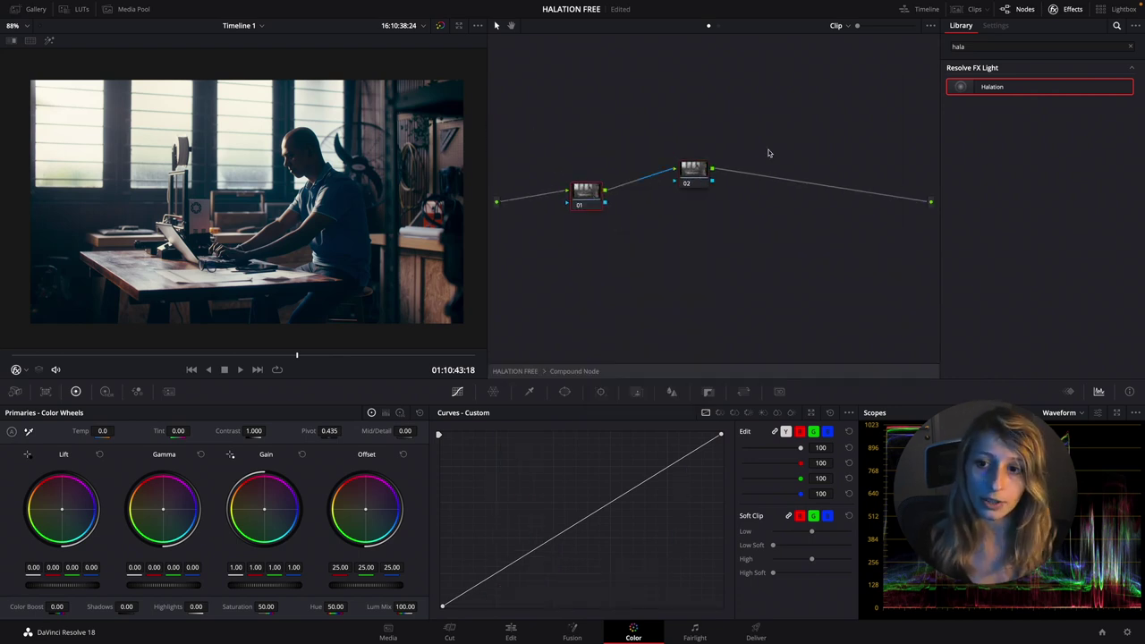
{"action": "double_click", "coordinate": [1007, 47]}
{"action": "type", "text": "color"}
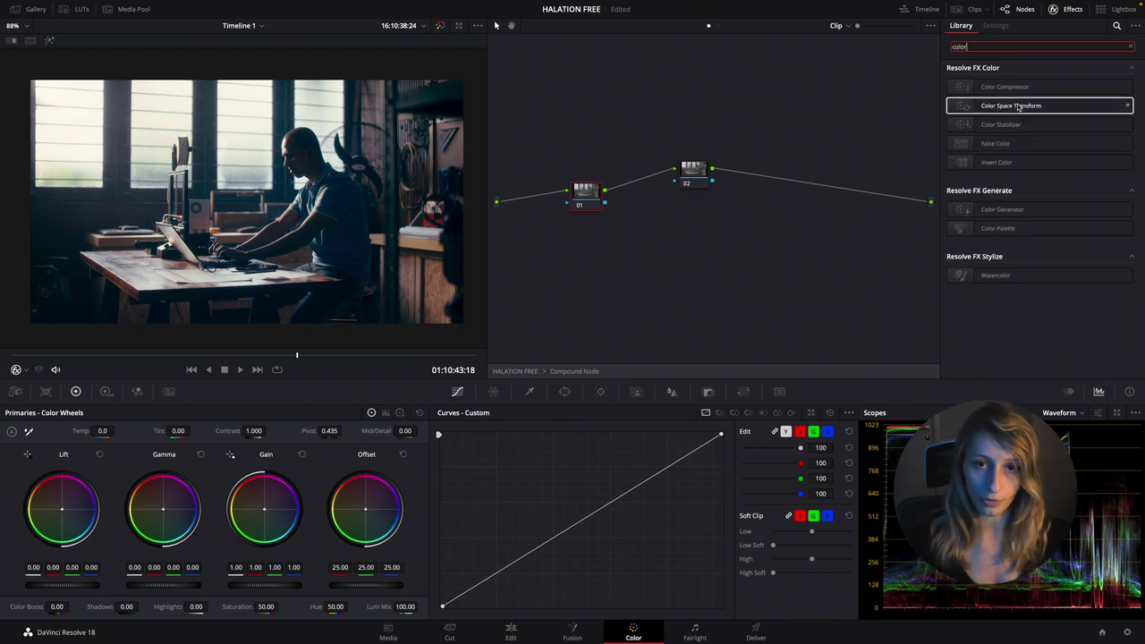
{"action": "left_click_drag", "start_coordinate": [1017, 107], "coordinate": [586, 192]}
{"action": "left_click", "coordinate": [1010, 48]}
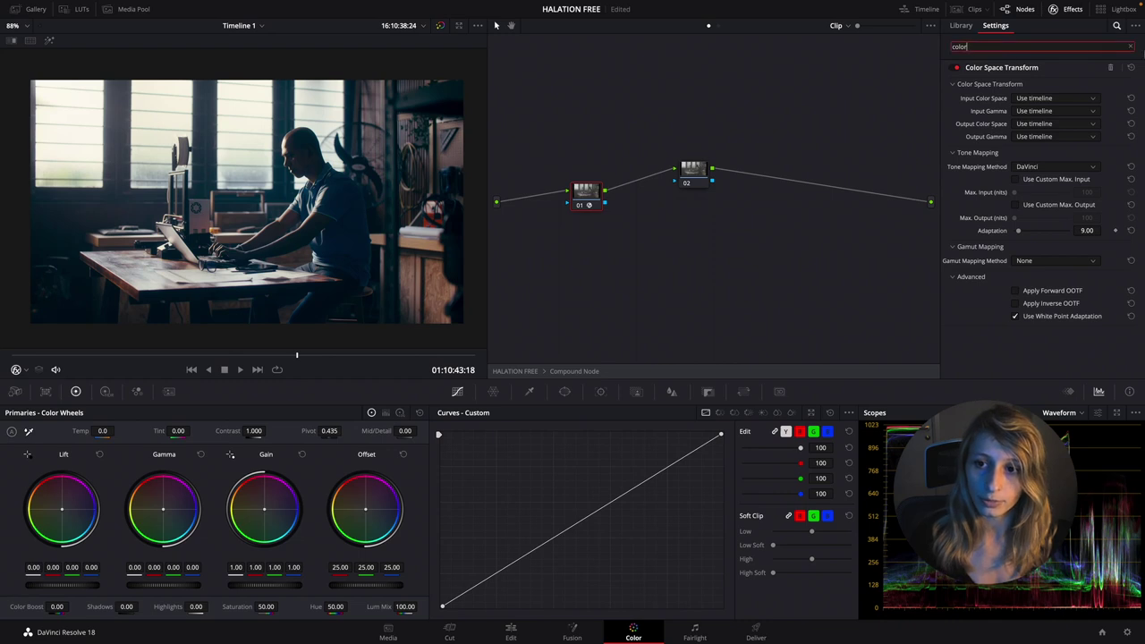
{"action": "left_click", "coordinate": [692, 171]}
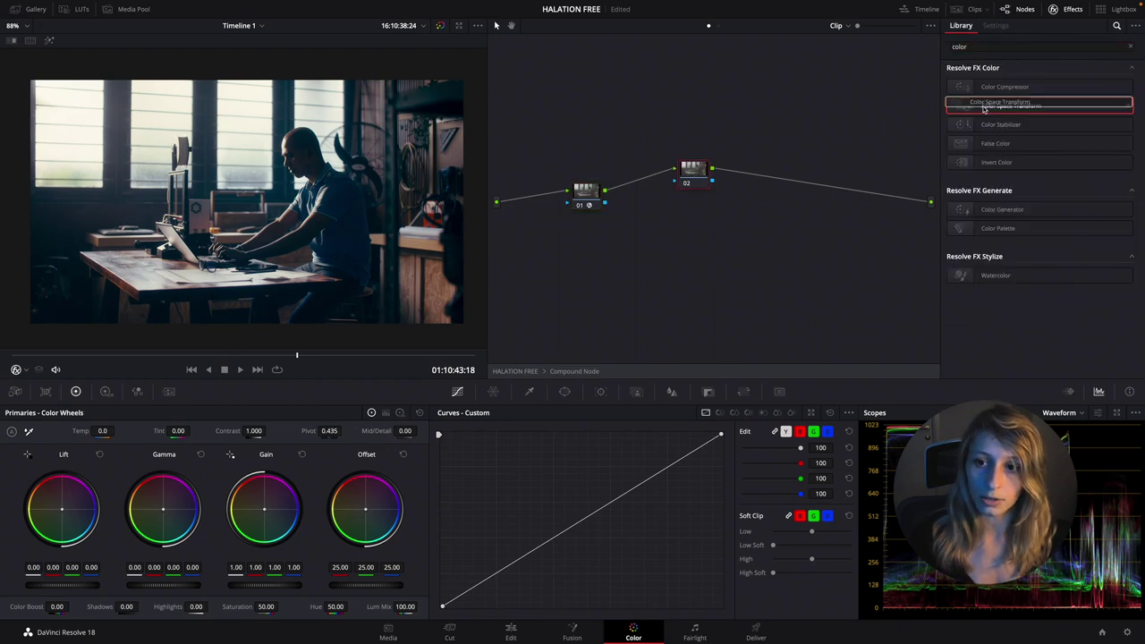
{"action": "left_click_drag", "start_coordinate": [993, 106], "coordinate": [695, 174]}
{"action": "left_click_drag", "start_coordinate": [769, 200], "coordinate": [776, 203]}
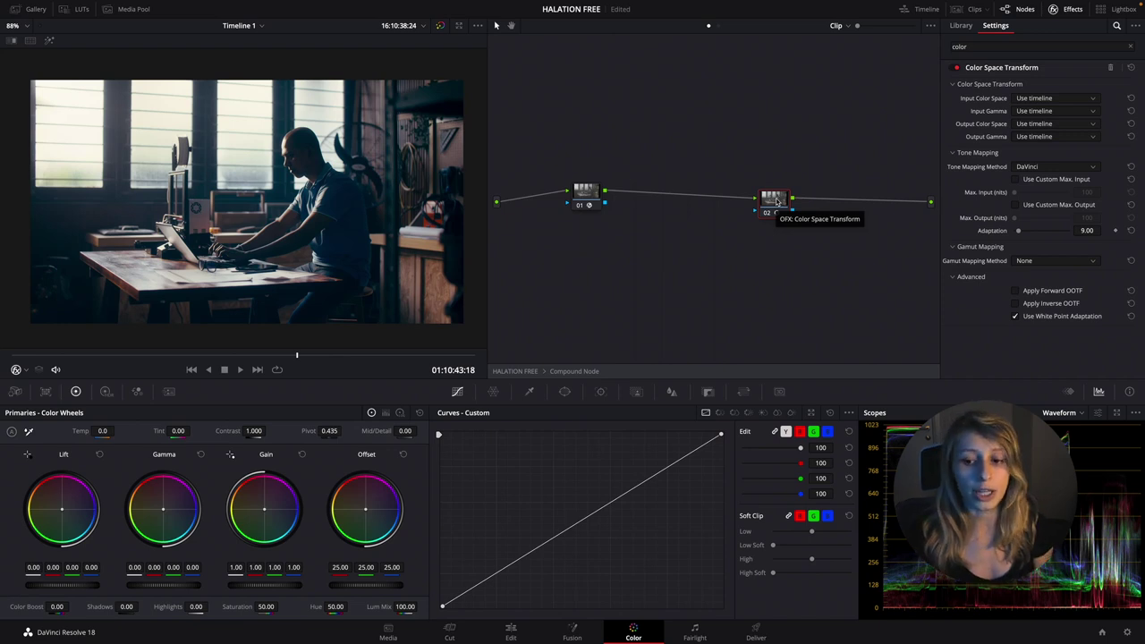
Check the timeline colour space is Rec.709 (Scene) in Project Settings, cancel, and save.
{"action": "left_click", "coordinate": [1123, 633]}
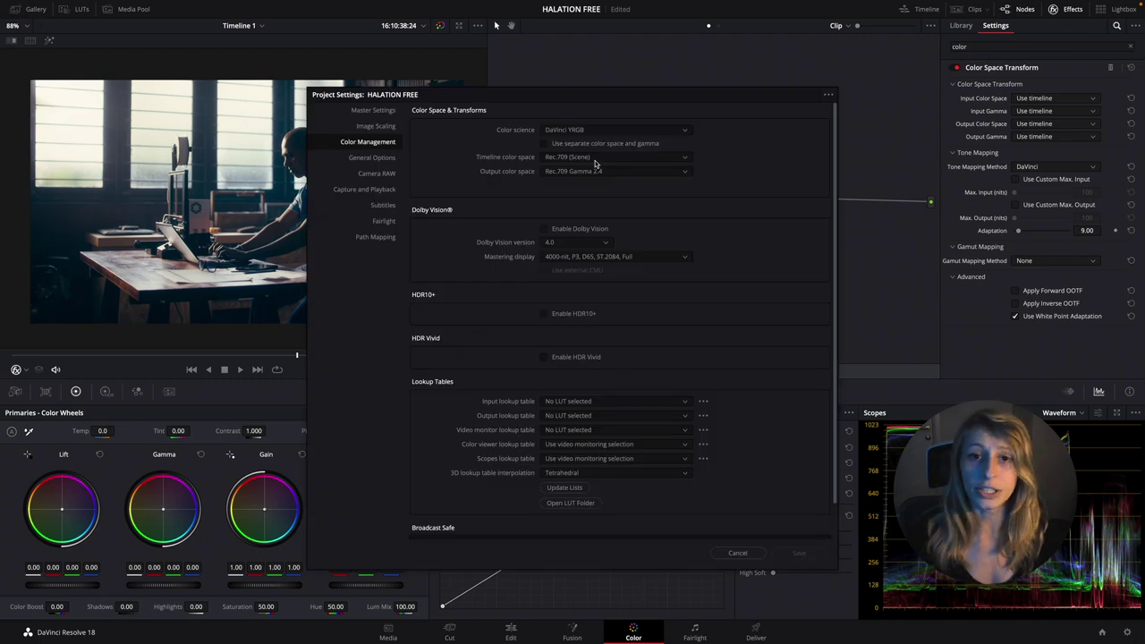
{"action": "left_click", "coordinate": [736, 554]}
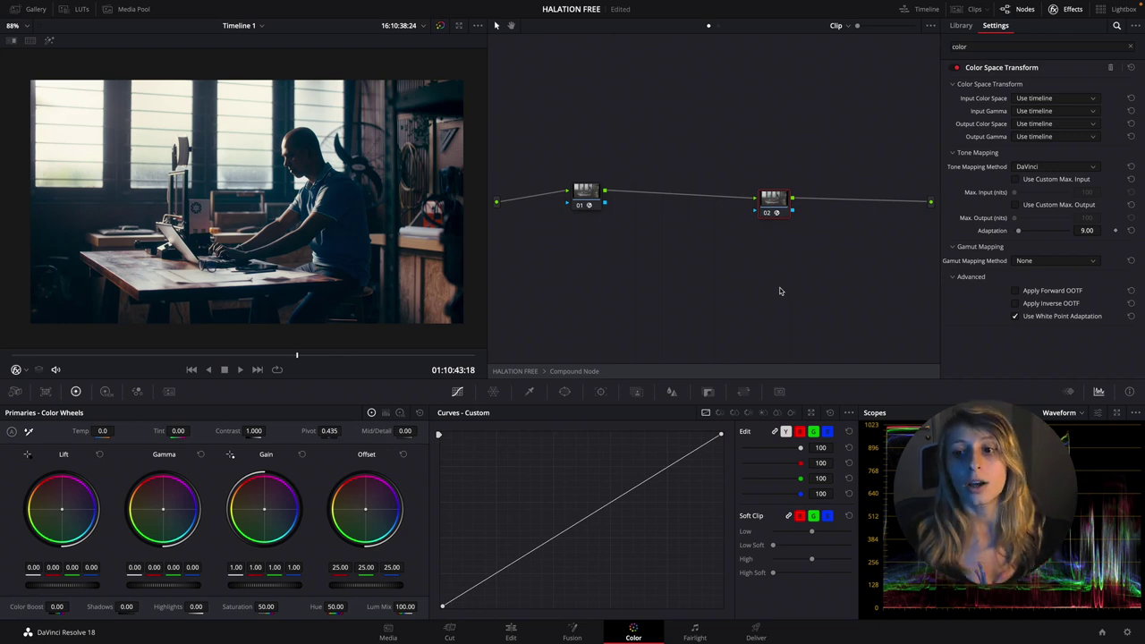
{"action": "key", "text": "ctrl+s"}
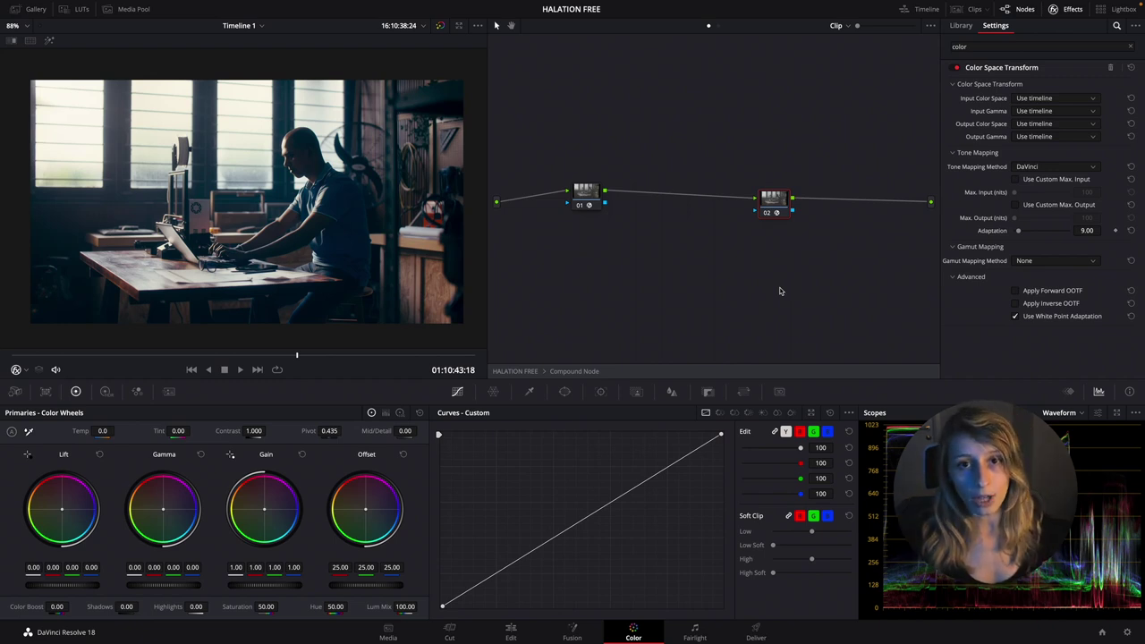
Label node 01 IN and set its CST input to Rec.709 / Sony S-Log3.
{"action": "right_click", "coordinate": [591, 191]}
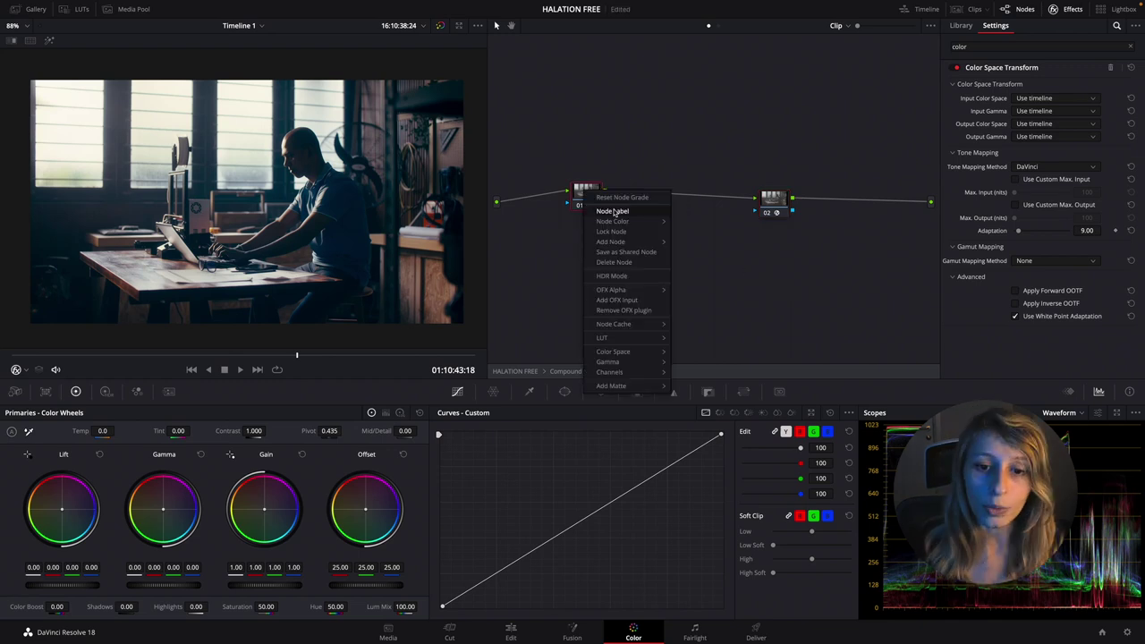
{"action": "left_click", "coordinate": [626, 202]}
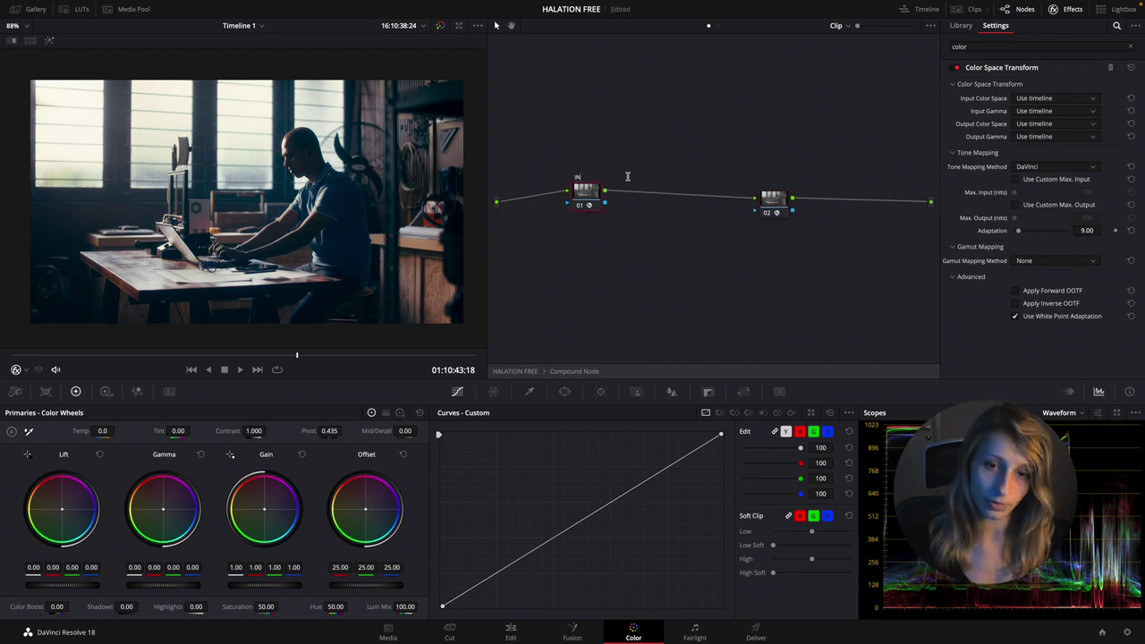
{"action": "left_click", "coordinate": [1082, 101]}
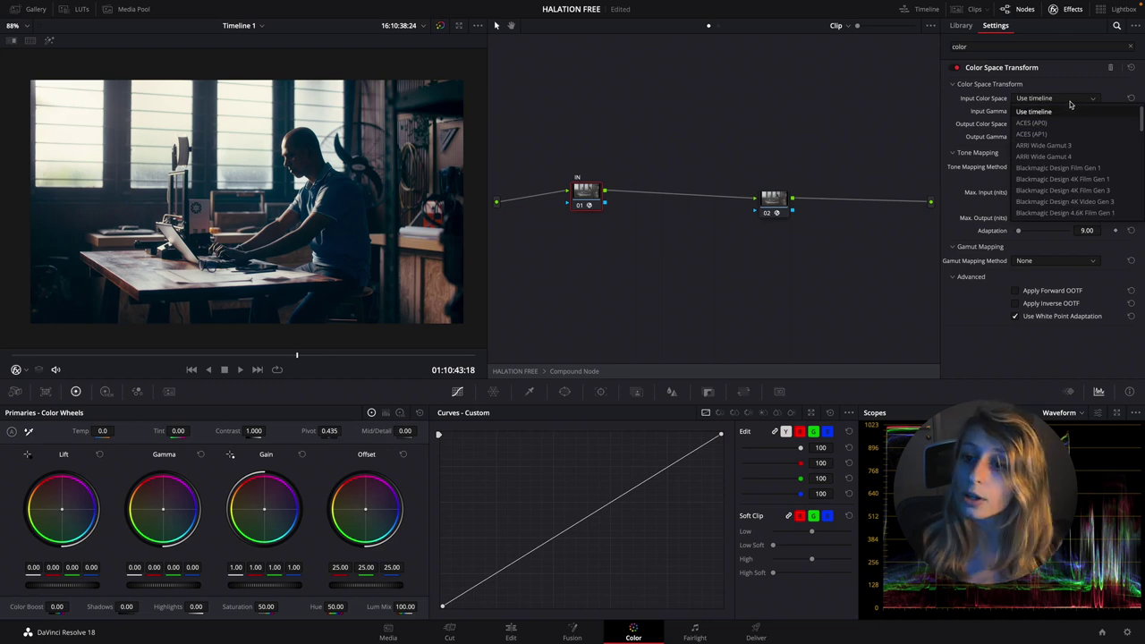
{"action": "scroll", "coordinate": [1070, 104], "scroll_direction": "down", "scroll_amount": 10}
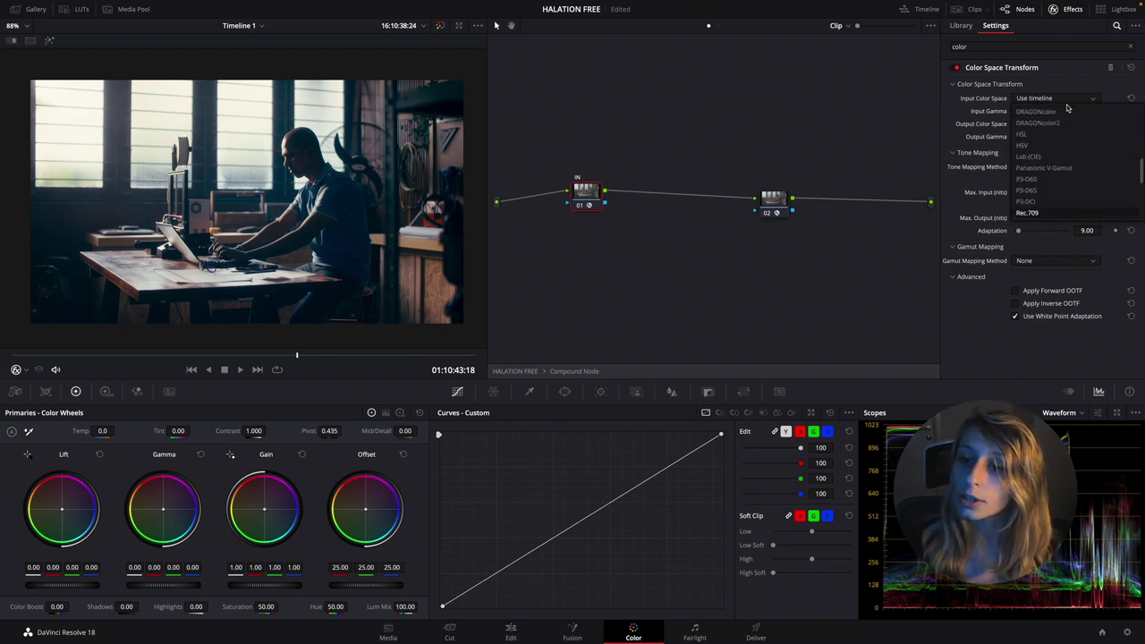
{"action": "scroll", "coordinate": [1041, 170], "scroll_direction": "down", "scroll_amount": 3}
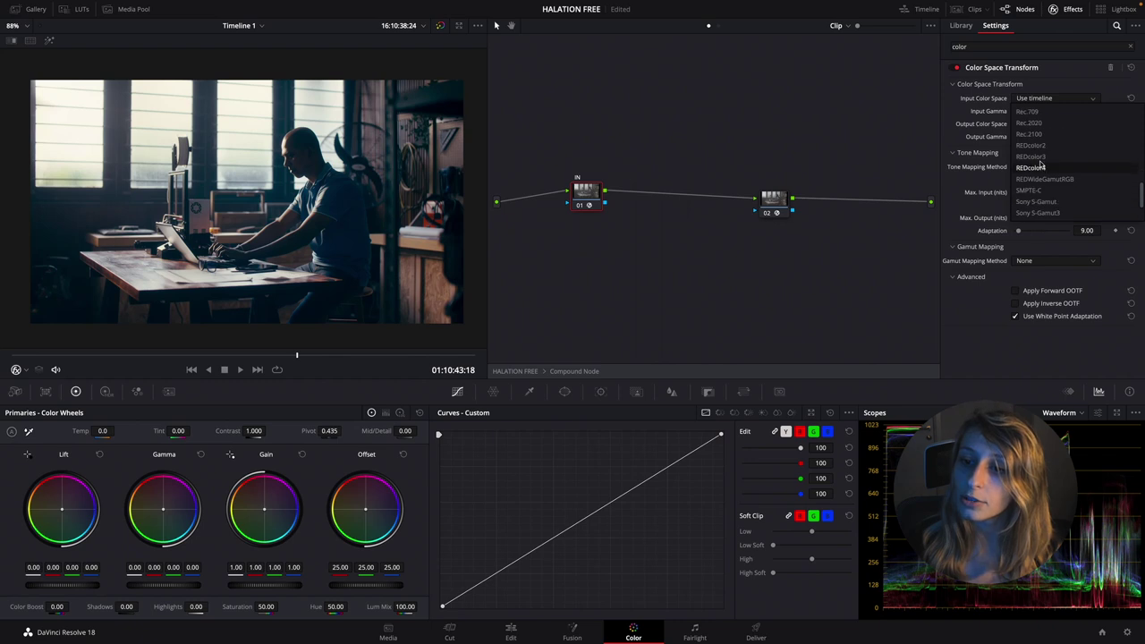
{"action": "left_click", "coordinate": [1037, 112]}
{"action": "left_click", "coordinate": [1040, 113]}
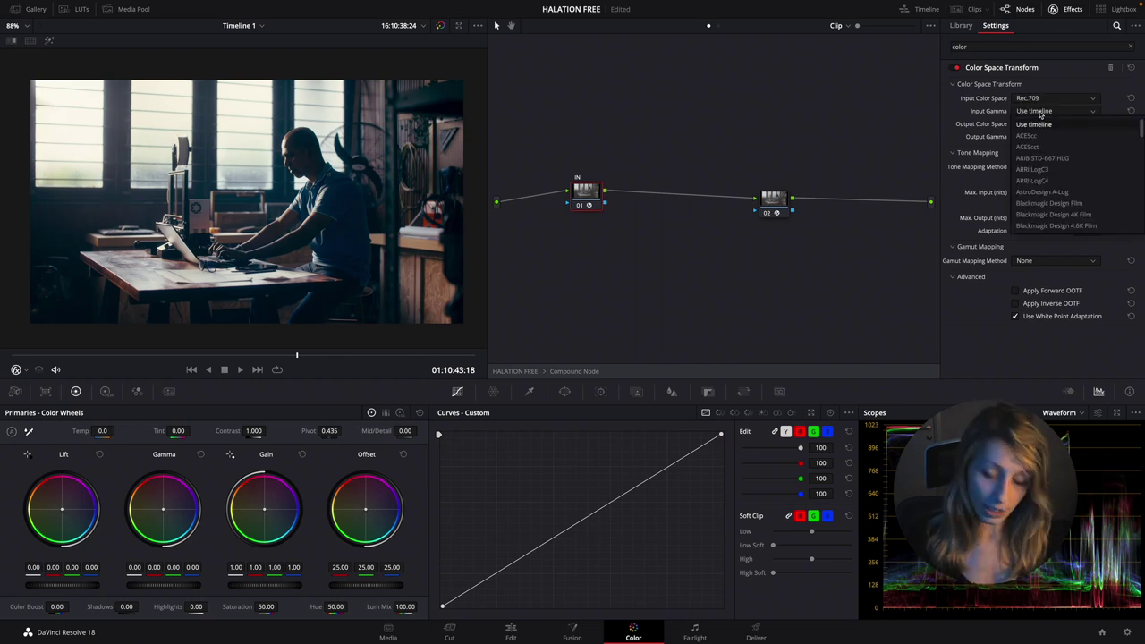
{"action": "scroll", "coordinate": [1037, 124], "scroll_direction": "down", "scroll_amount": 10}
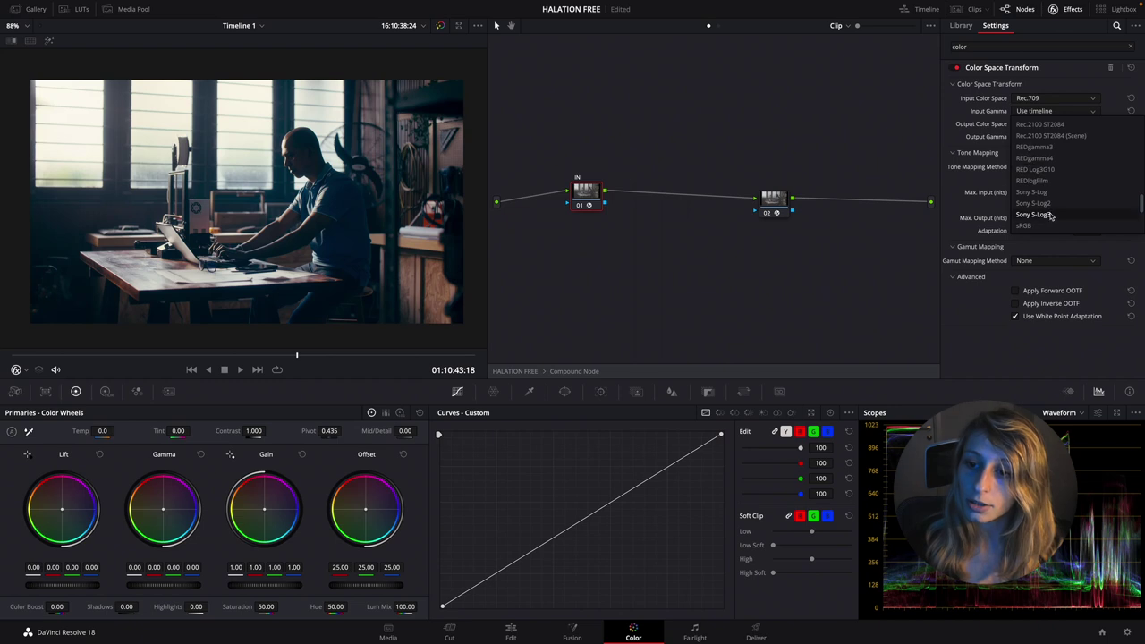
{"action": "left_click", "coordinate": [1037, 125]}
Set node 01's CST output to Rec.709 colour space with Linear gamma.
{"action": "left_click", "coordinate": [1036, 124]}
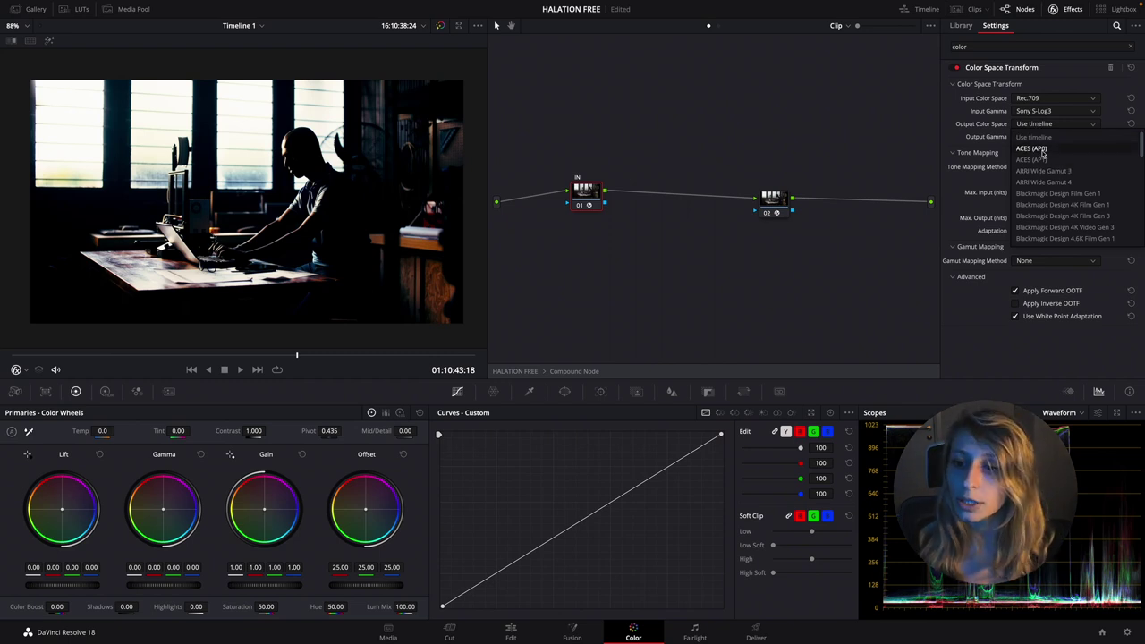
{"action": "scroll", "coordinate": [1042, 154], "scroll_direction": "down", "scroll_amount": 5}
{"action": "left_click", "coordinate": [1037, 238]}
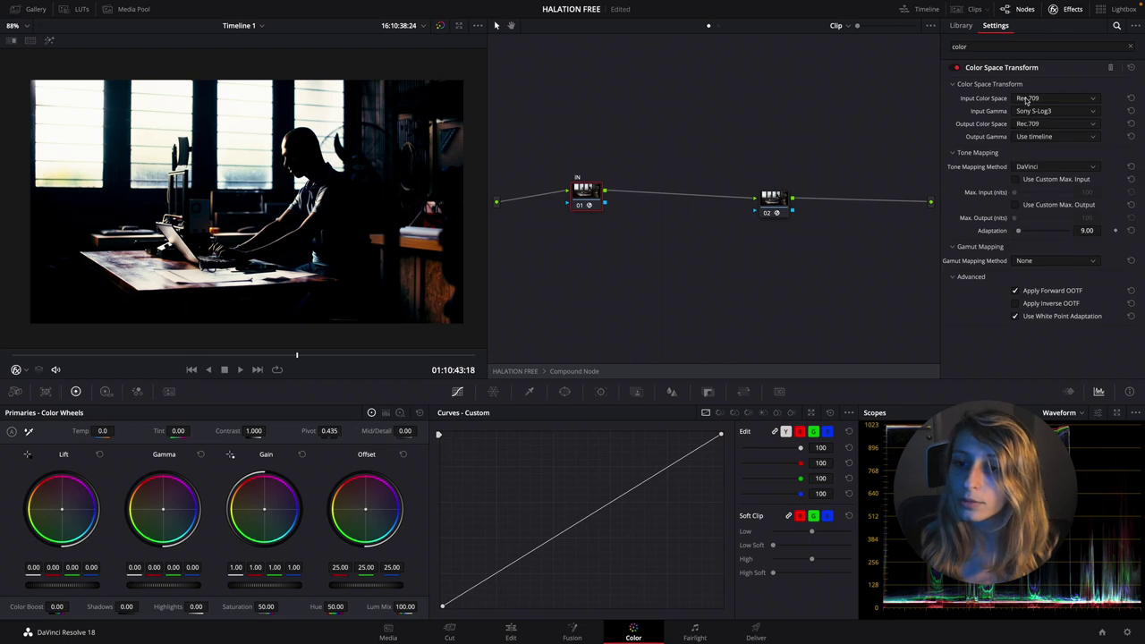
{"action": "left_click", "coordinate": [1036, 138]}
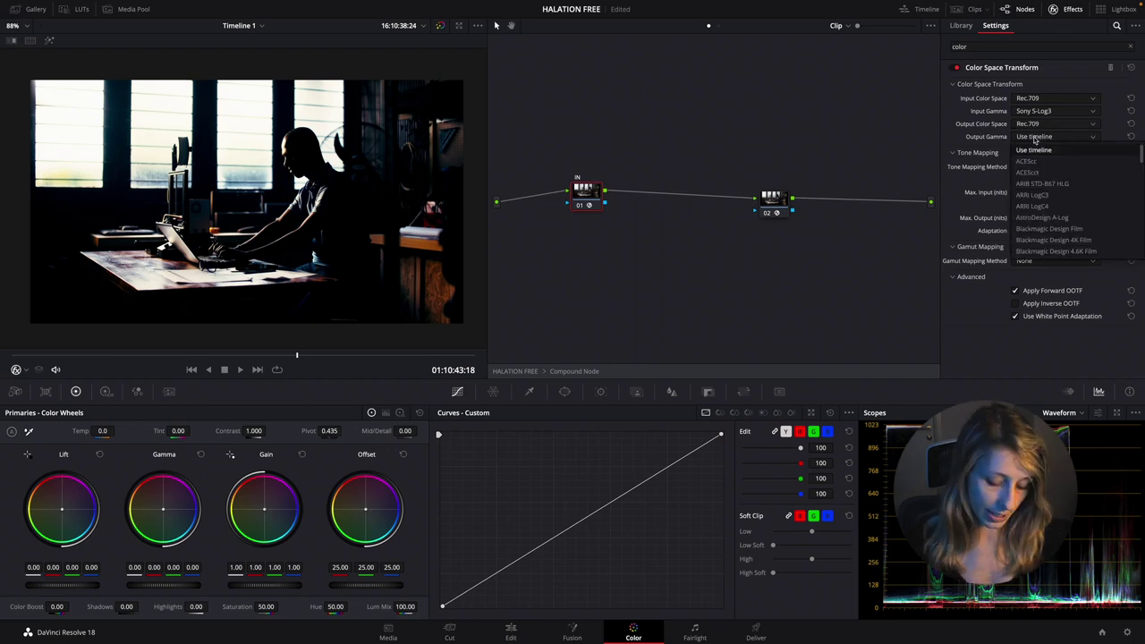
{"action": "scroll", "coordinate": [1037, 206], "scroll_direction": "down", "scroll_amount": 5}
{"action": "left_click", "coordinate": [1033, 249]}
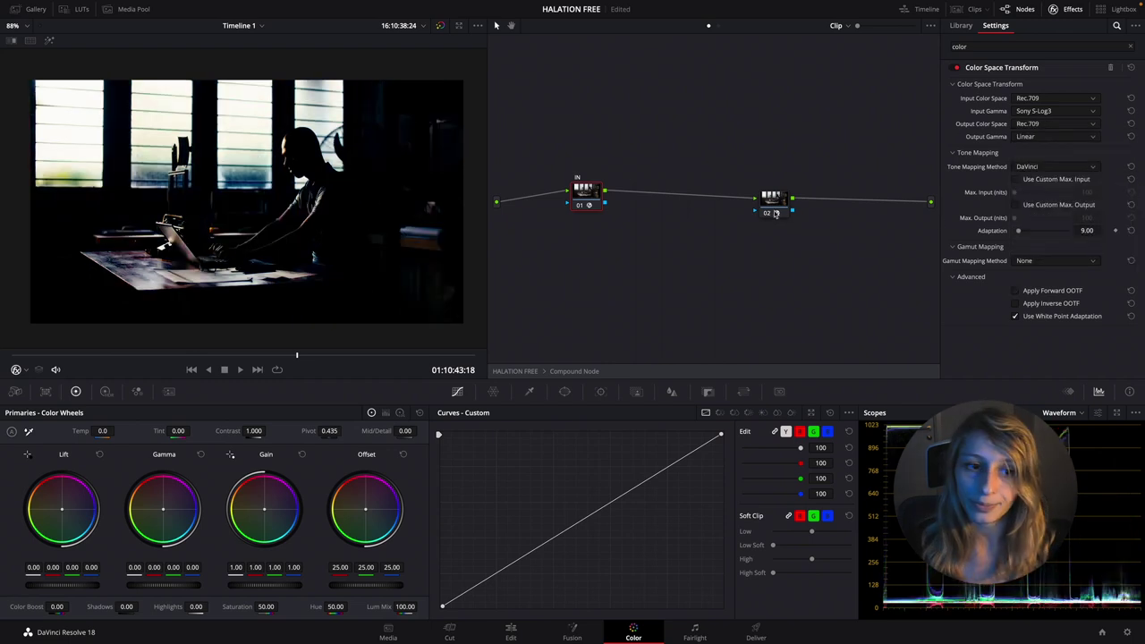
{"action": "left_click", "coordinate": [776, 213]}
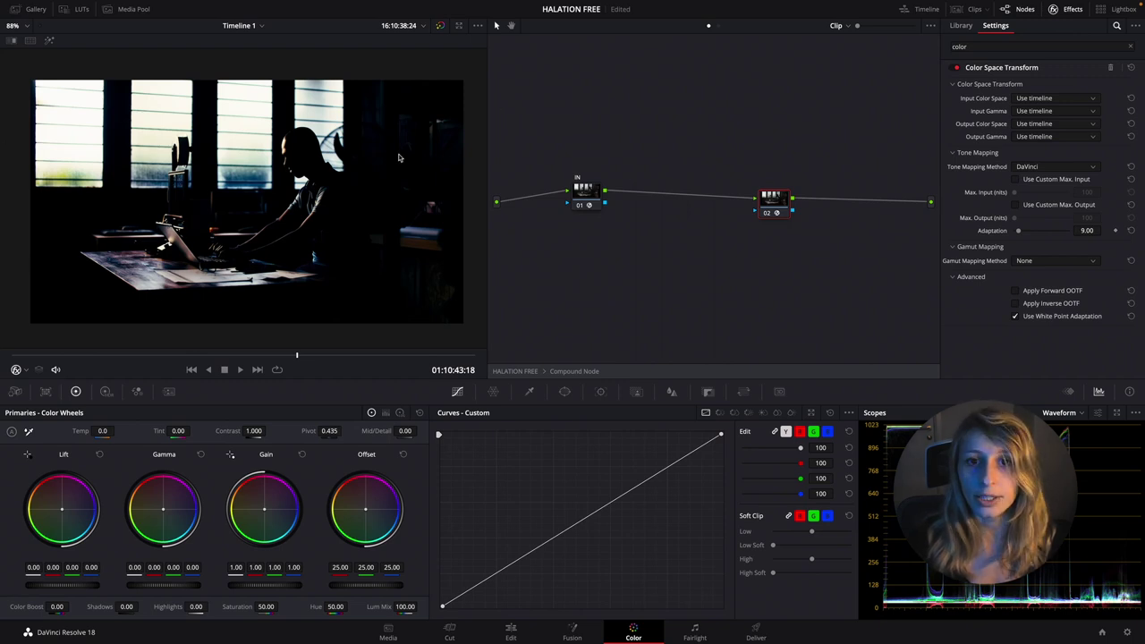
Set node 02's CST input to Rec.709 colour space with Linear gamma.
{"action": "left_click_drag", "start_coordinate": [777, 200], "coordinate": [785, 190]}
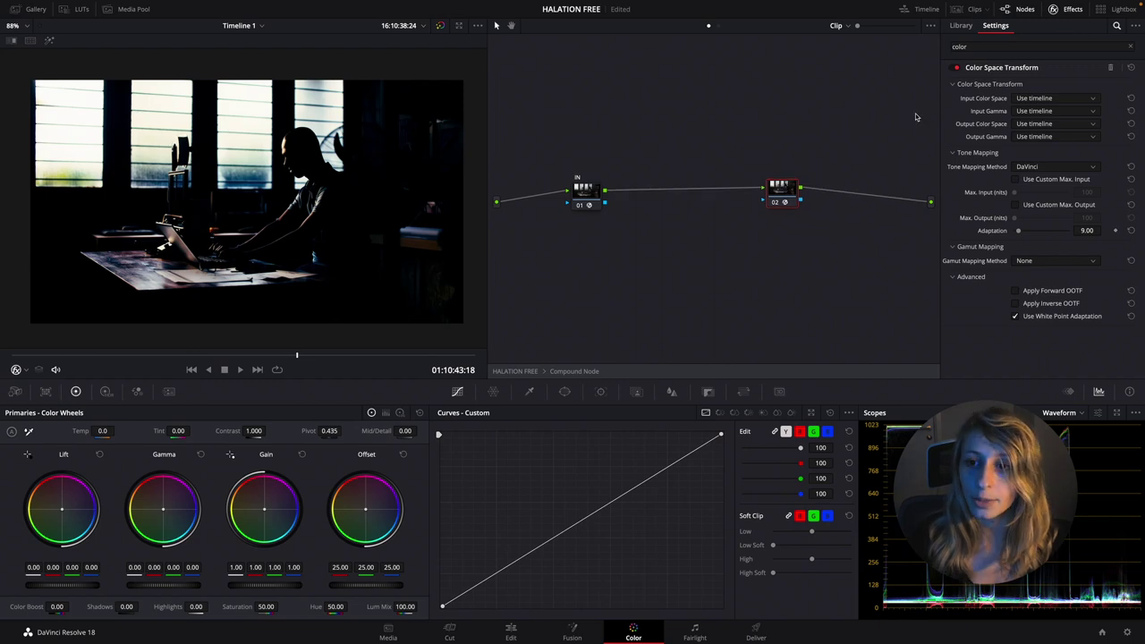
{"action": "left_click", "coordinate": [1043, 99]}
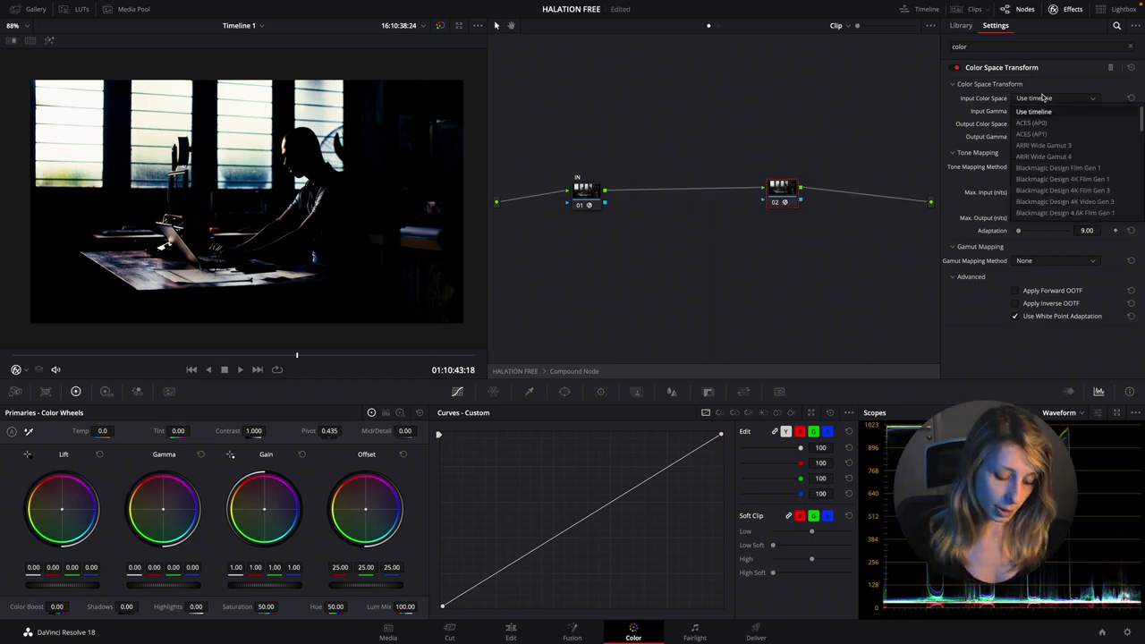
{"action": "scroll", "coordinate": [1037, 161], "scroll_direction": "down", "scroll_amount": 10}
{"action": "left_click", "coordinate": [1029, 198]}
{"action": "left_click", "coordinate": [1045, 111]}
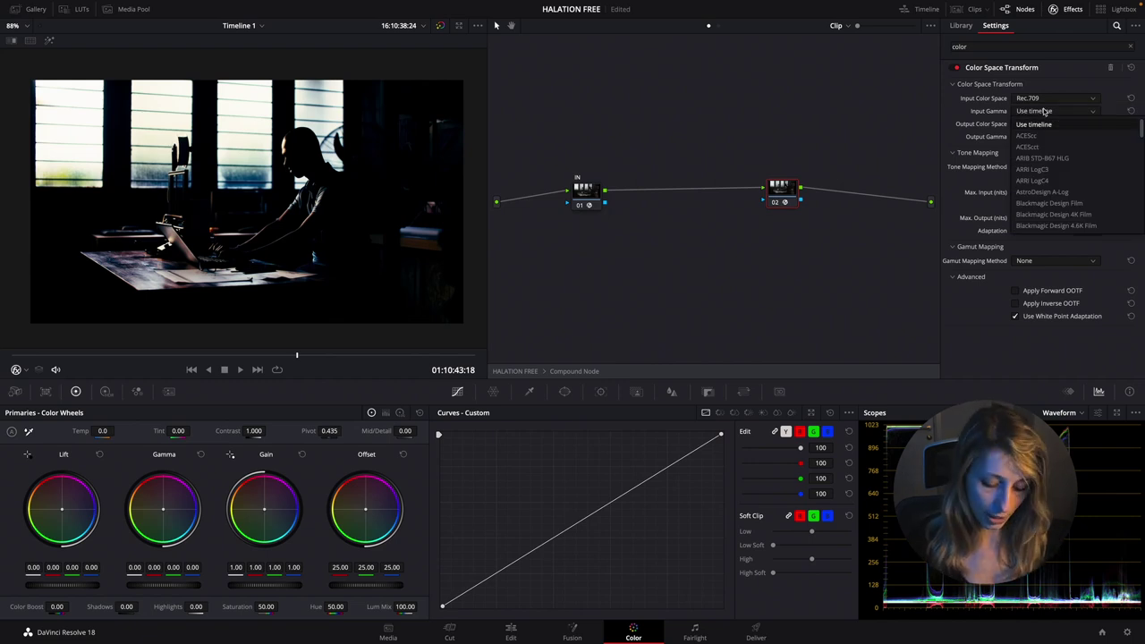
{"action": "scroll", "coordinate": [1037, 179], "scroll_direction": "down", "scroll_amount": 5}
{"action": "left_click", "coordinate": [1033, 217]}
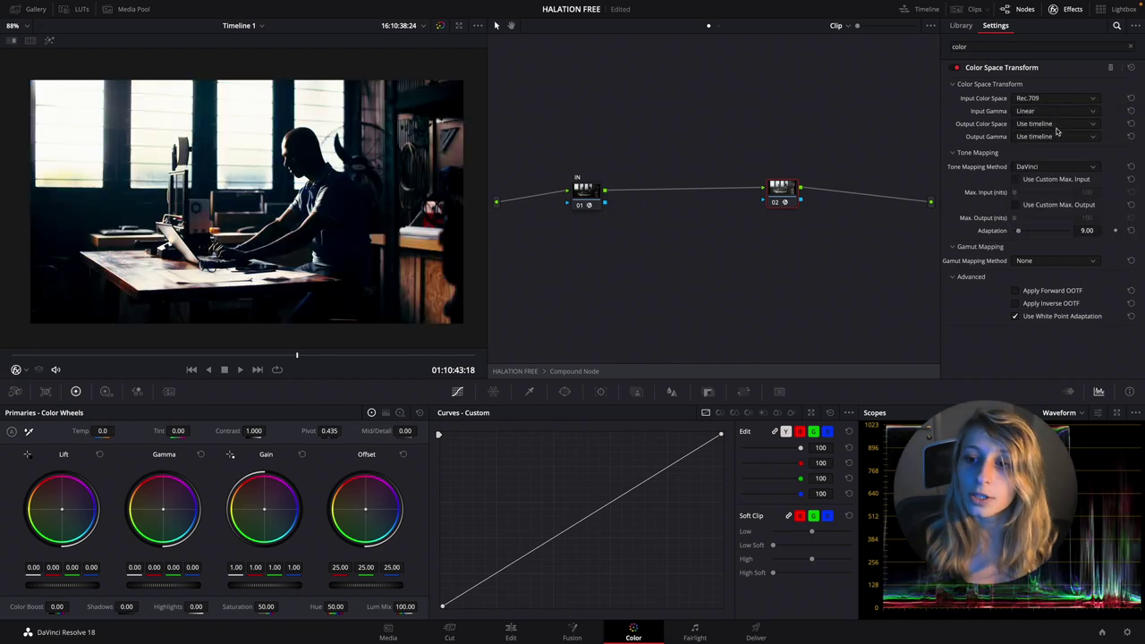
Set node 02's CST output to Rec.709 / Sony S-Log3.
{"action": "left_click", "coordinate": [1056, 125]}
{"action": "scroll", "coordinate": [1042, 179], "scroll_direction": "down", "scroll_amount": 10}
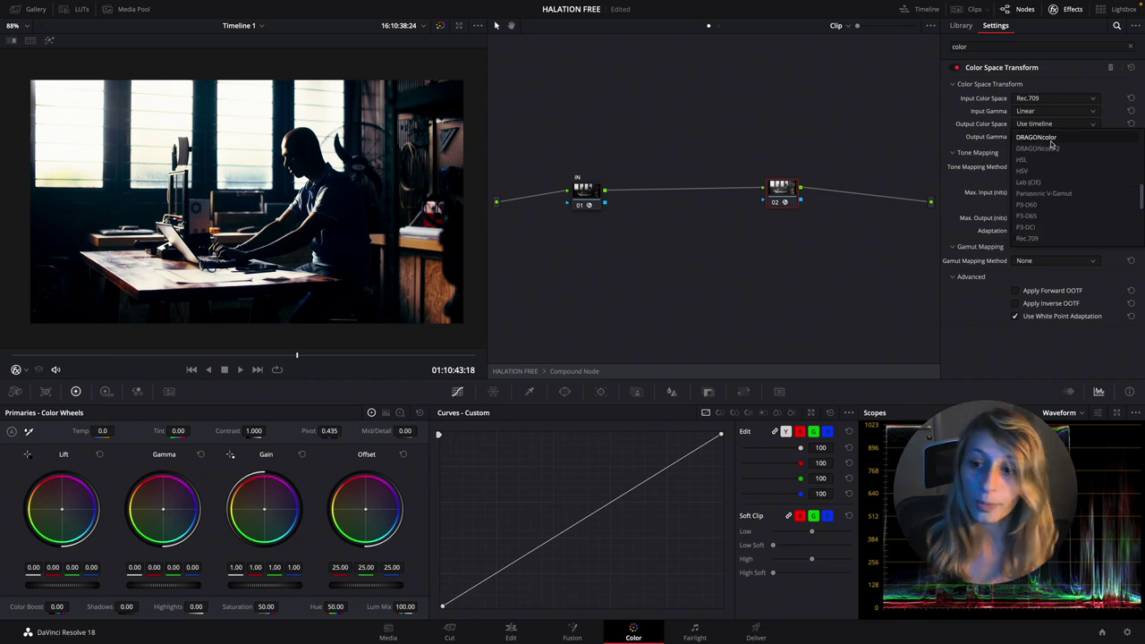
{"action": "left_click", "coordinate": [1037, 228]}
{"action": "left_click", "coordinate": [1046, 138]}
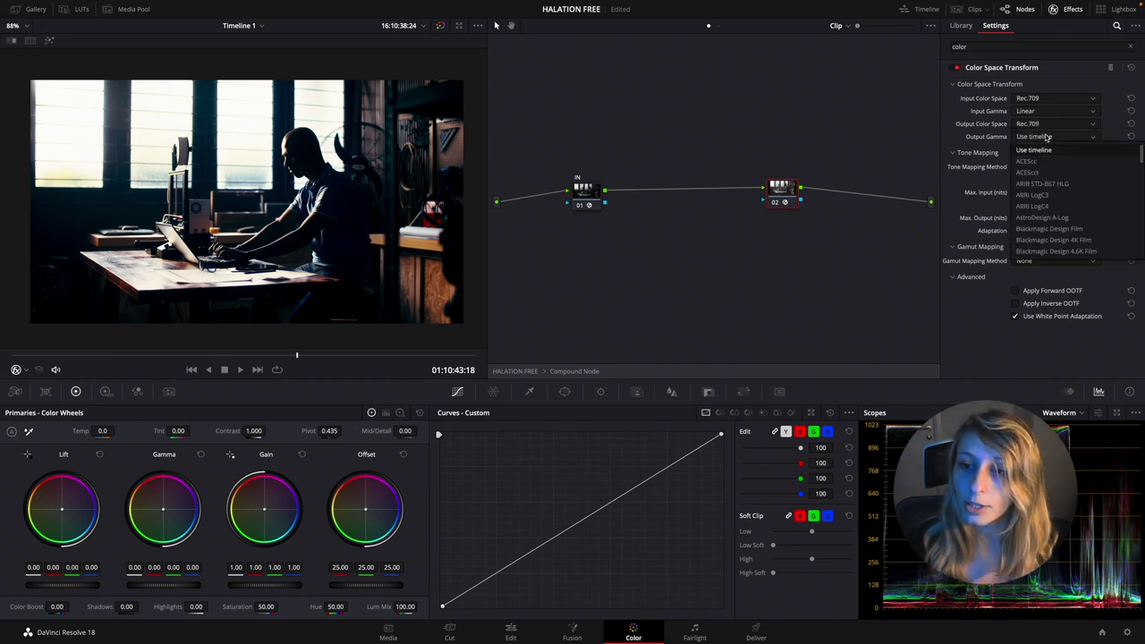
{"action": "scroll", "coordinate": [1051, 206], "scroll_direction": "down", "scroll_amount": 15}
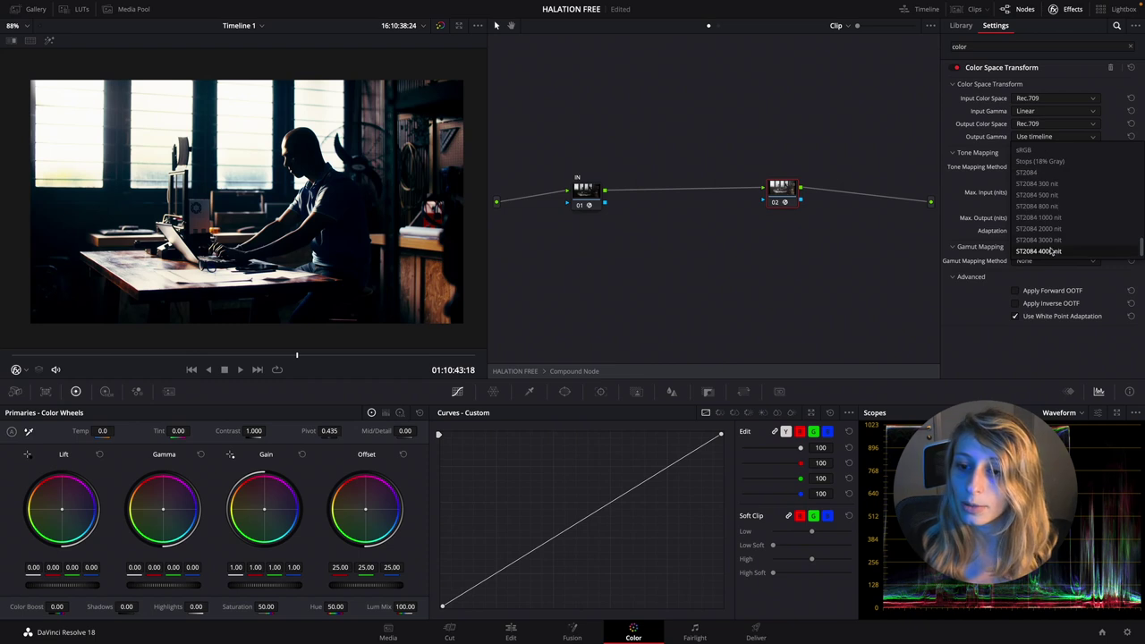
{"action": "scroll", "coordinate": [1051, 206], "scroll_direction": "down", "scroll_amount": 5}
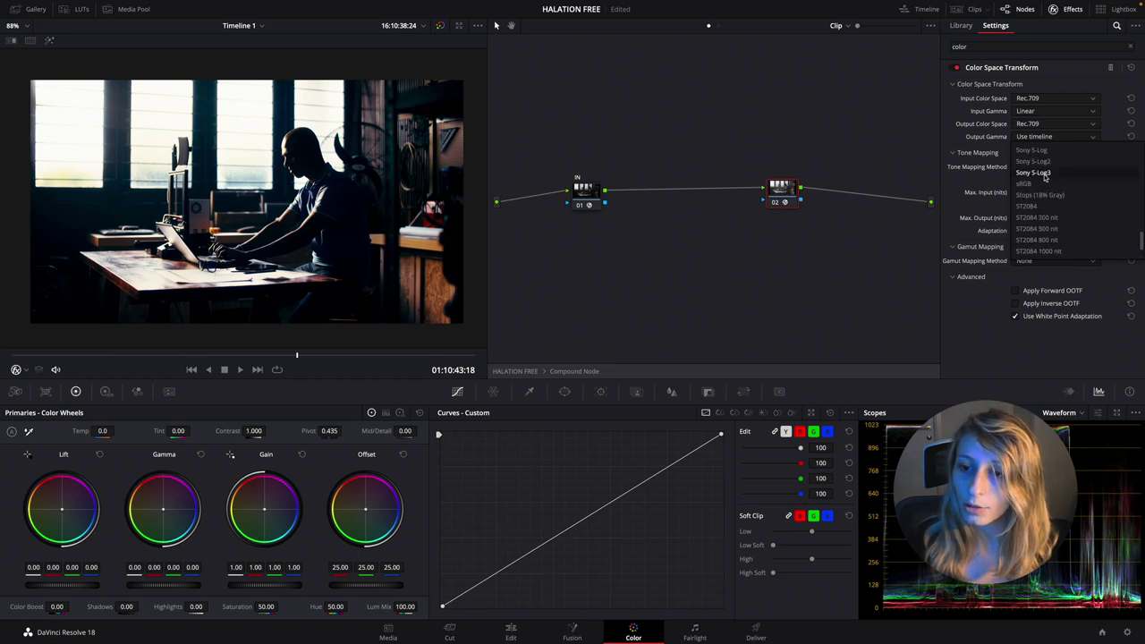
{"action": "left_click", "coordinate": [1040, 172]}
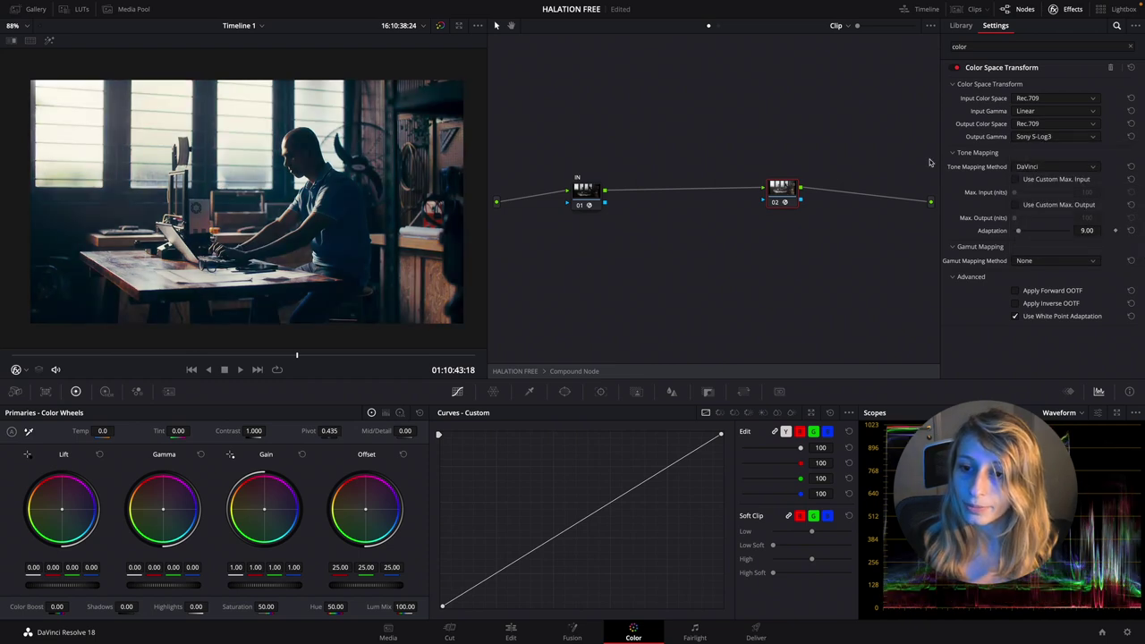
Label node 02 'OUT'.
{"action": "right_click", "coordinate": [776, 192]}
{"action": "left_click", "coordinate": [814, 210]}
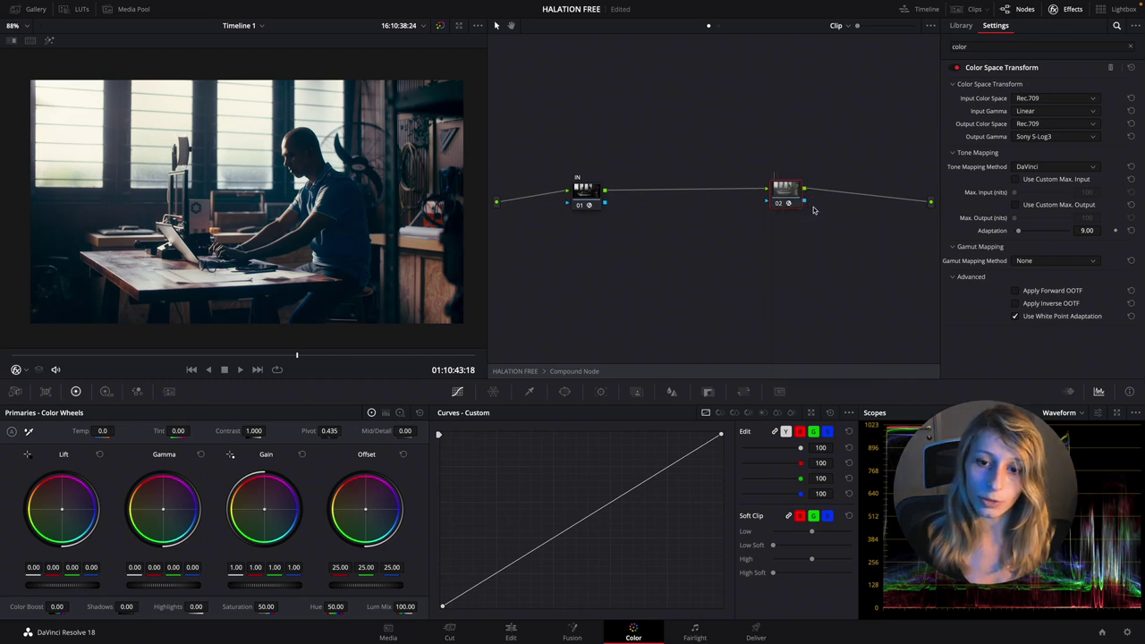
{"action": "type", "text": "OUT"}
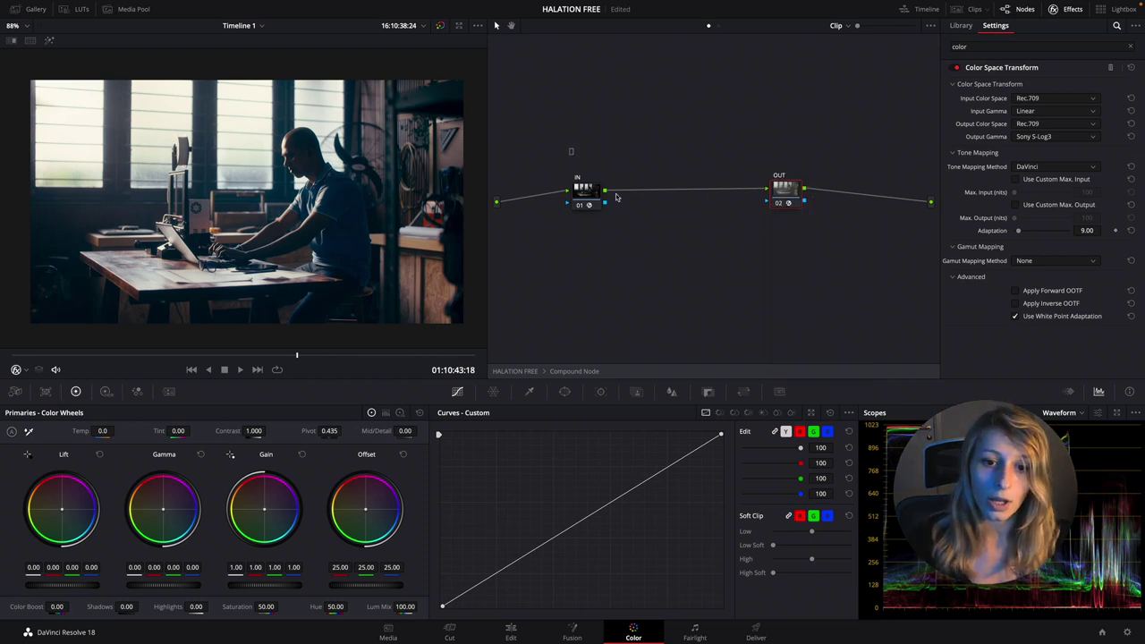
{"action": "key", "text": "Return"}
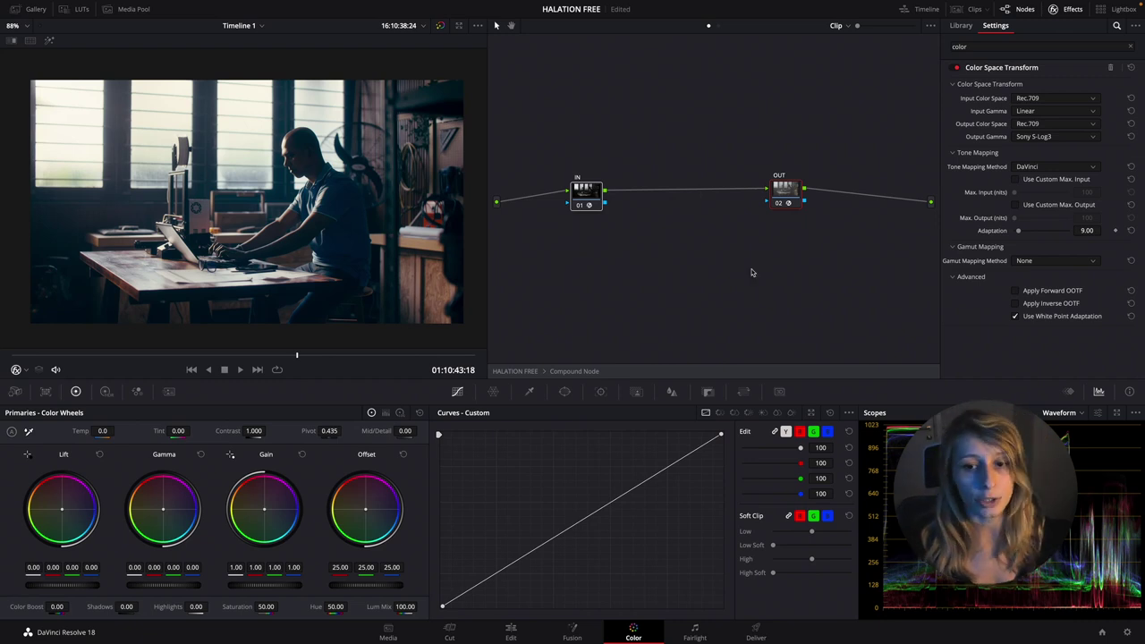
Insert a new node before OUT and add a parallel node alongside it.
{"action": "left_click_drag", "start_coordinate": [785, 191], "coordinate": [801, 199]}
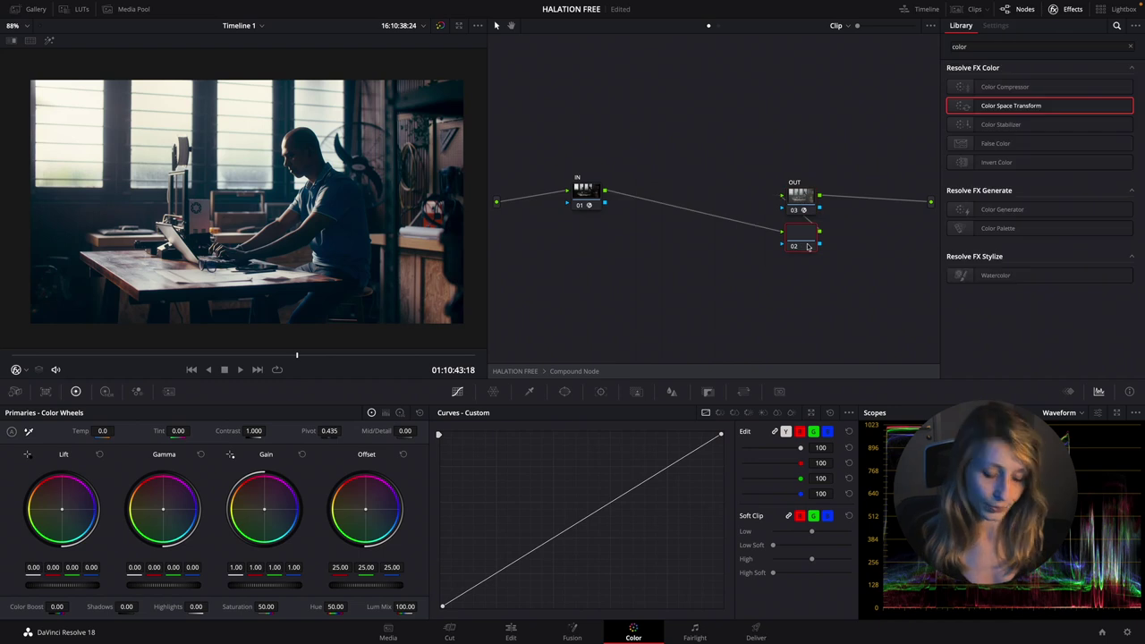
{"action": "key", "text": "shift+s"}
{"action": "left_click_drag", "start_coordinate": [699, 195], "coordinate": [678, 193]}
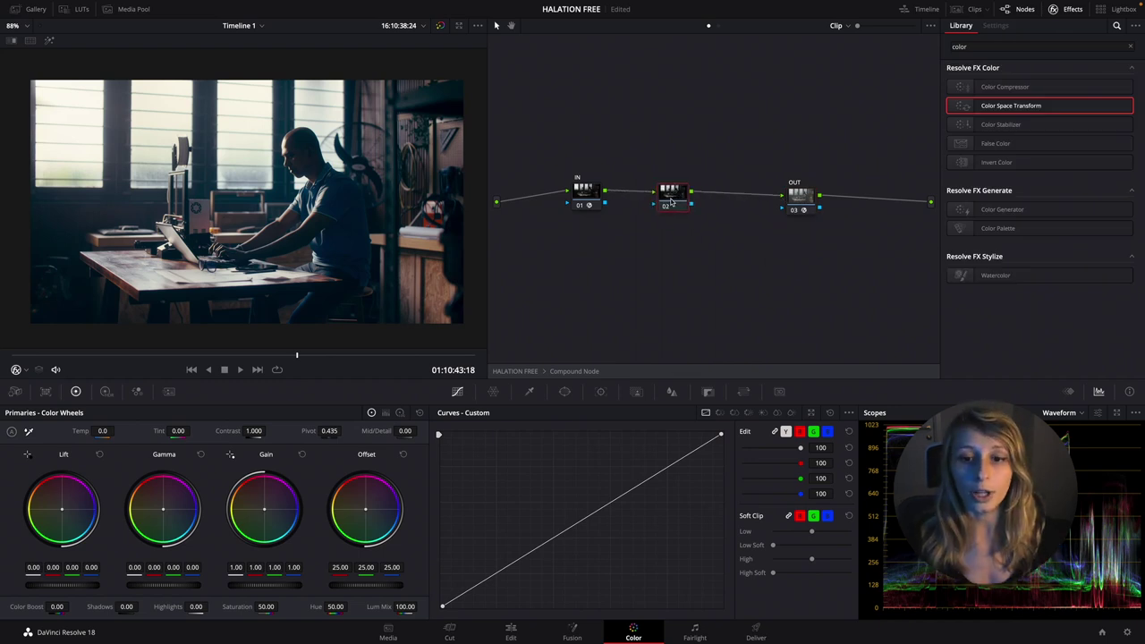
{"action": "right_click", "coordinate": [673, 194]}
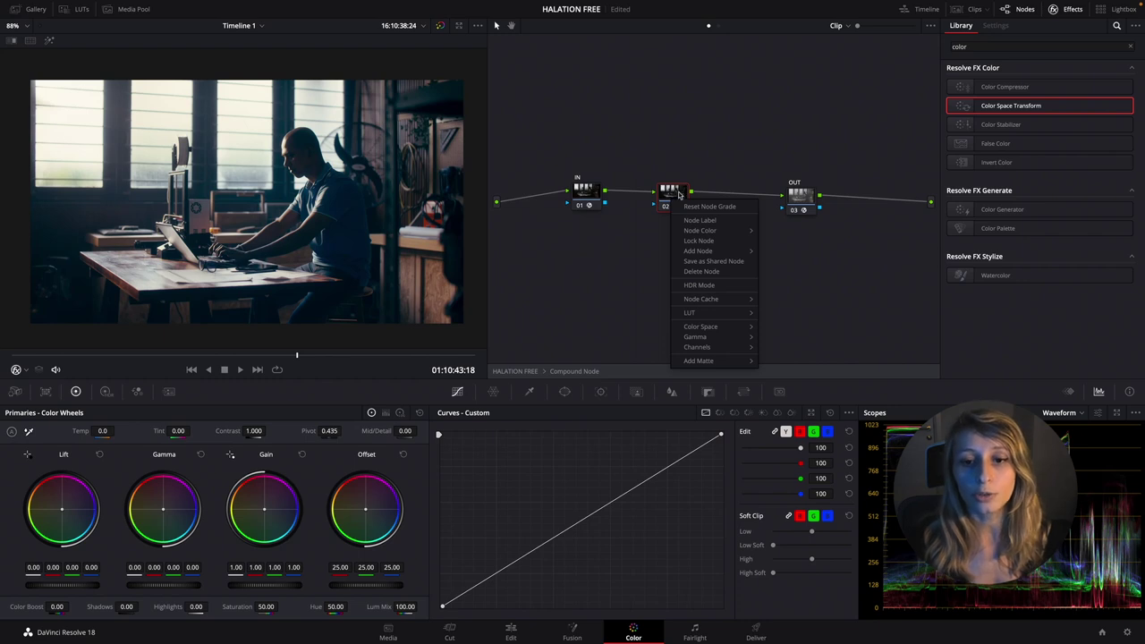
{"action": "mouse_move", "coordinate": [716, 251]}
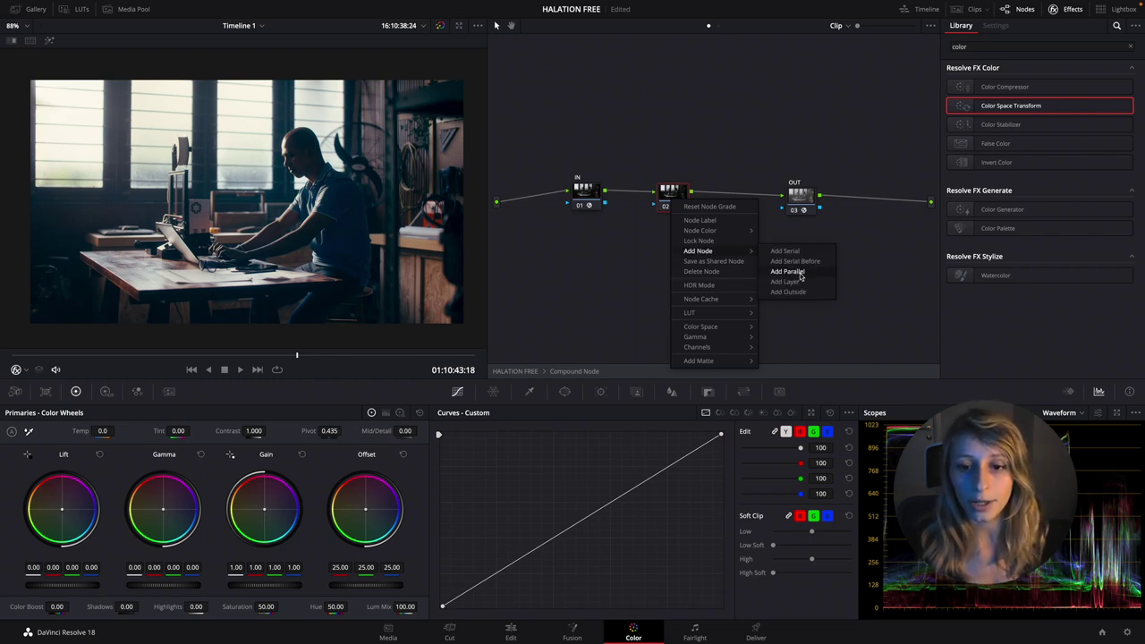
{"action": "left_click", "coordinate": [786, 275]}
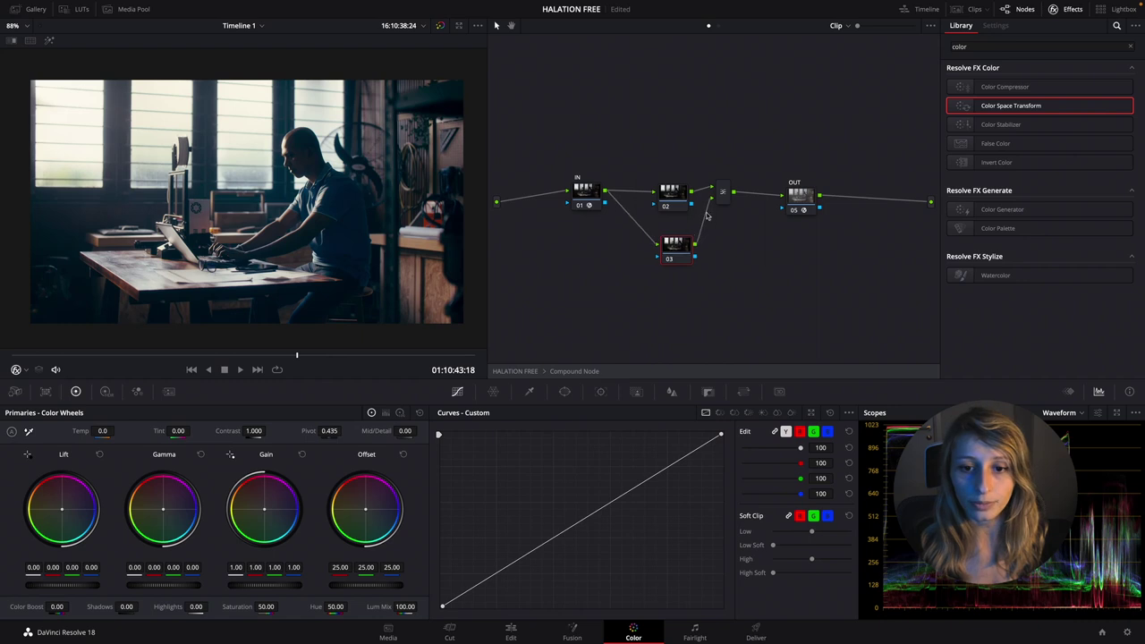
Set the Parallel Mixer's composite mode to Add and add a serial node after node 03.
{"action": "left_click", "coordinate": [733, 209]}
{"action": "right_click", "coordinate": [732, 209]}
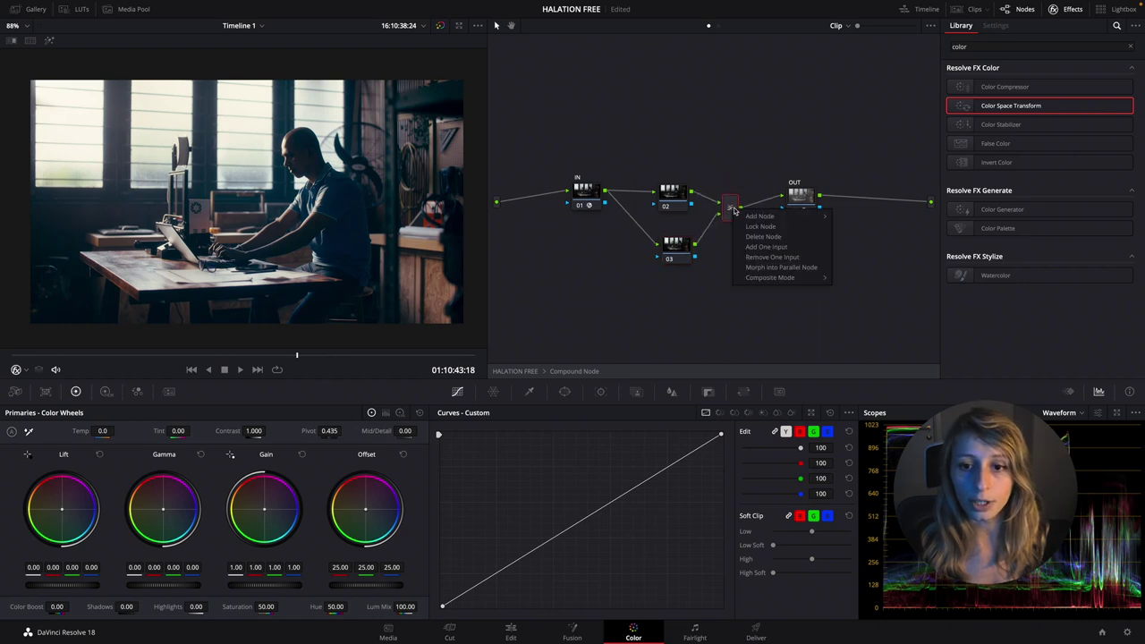
{"action": "mouse_move", "coordinate": [781, 277]}
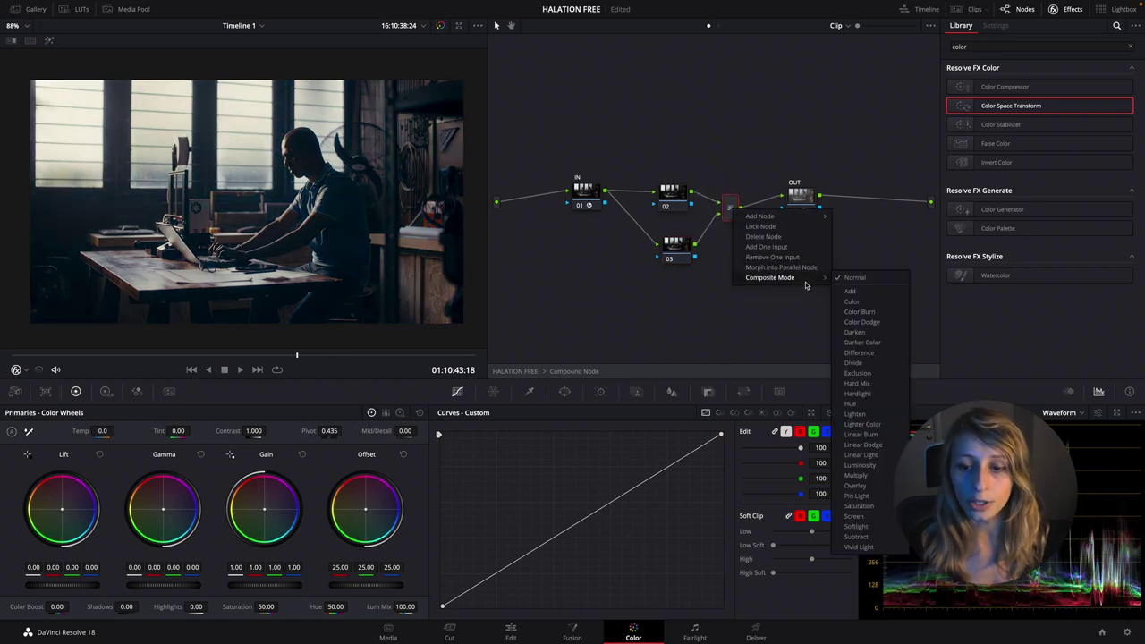
{"action": "left_click", "coordinate": [849, 291]}
{"action": "left_click_drag", "start_coordinate": [674, 244], "coordinate": [633, 234]}
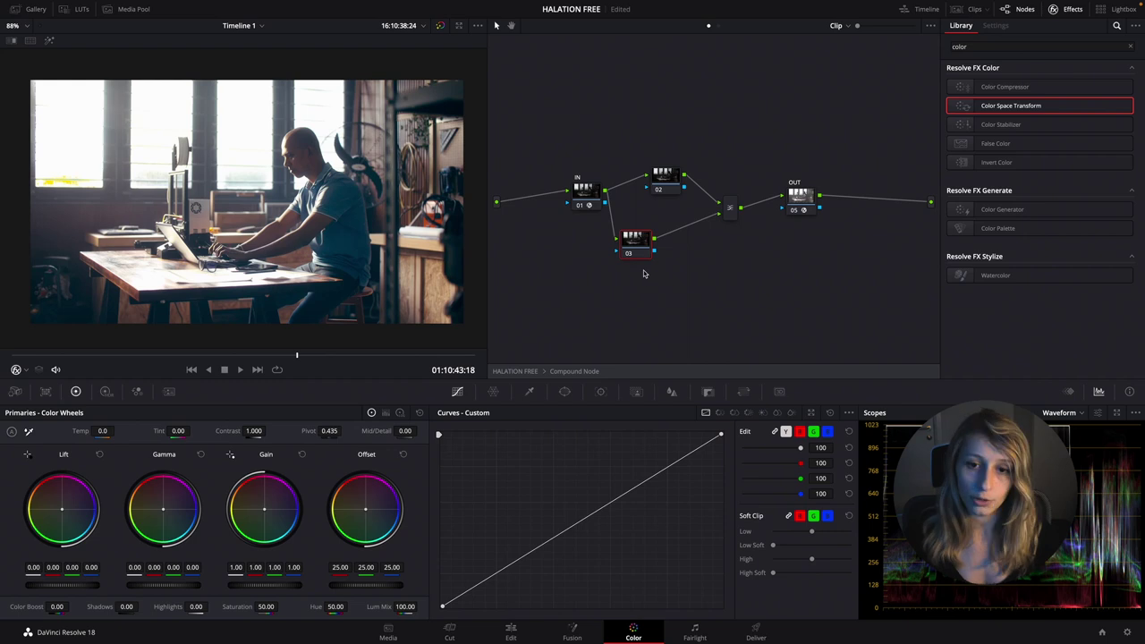
{"action": "key", "text": "alt+s"}
Label node 03 'CURVES' and node 05 'BLUR' in the parallel branch.
{"action": "right_click", "coordinate": [633, 242]}
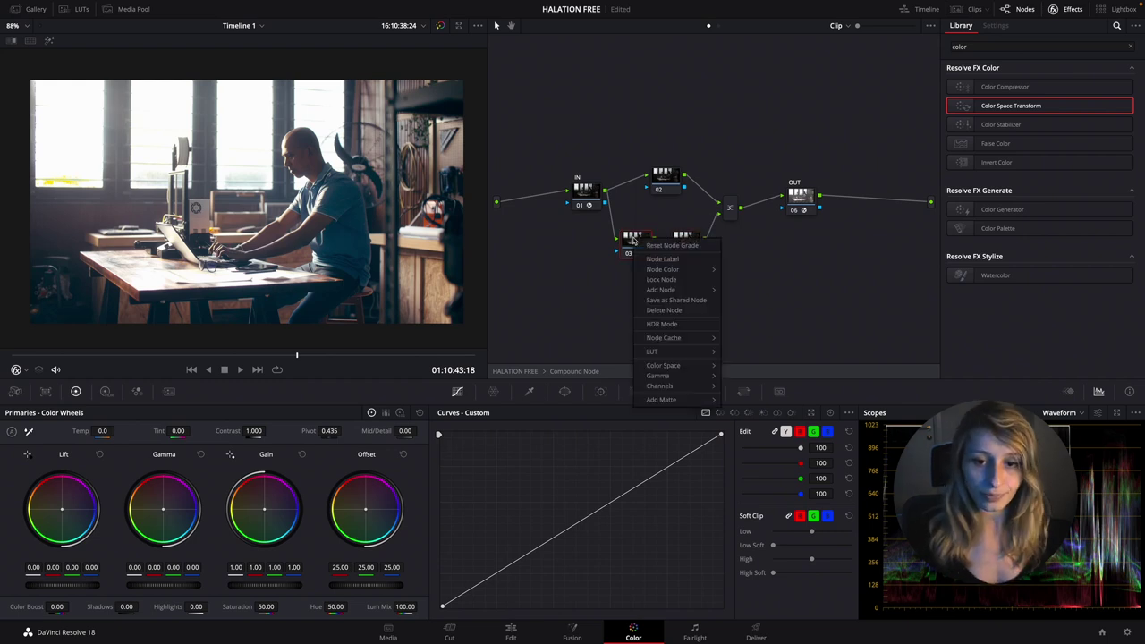
{"action": "left_click", "coordinate": [659, 258]}
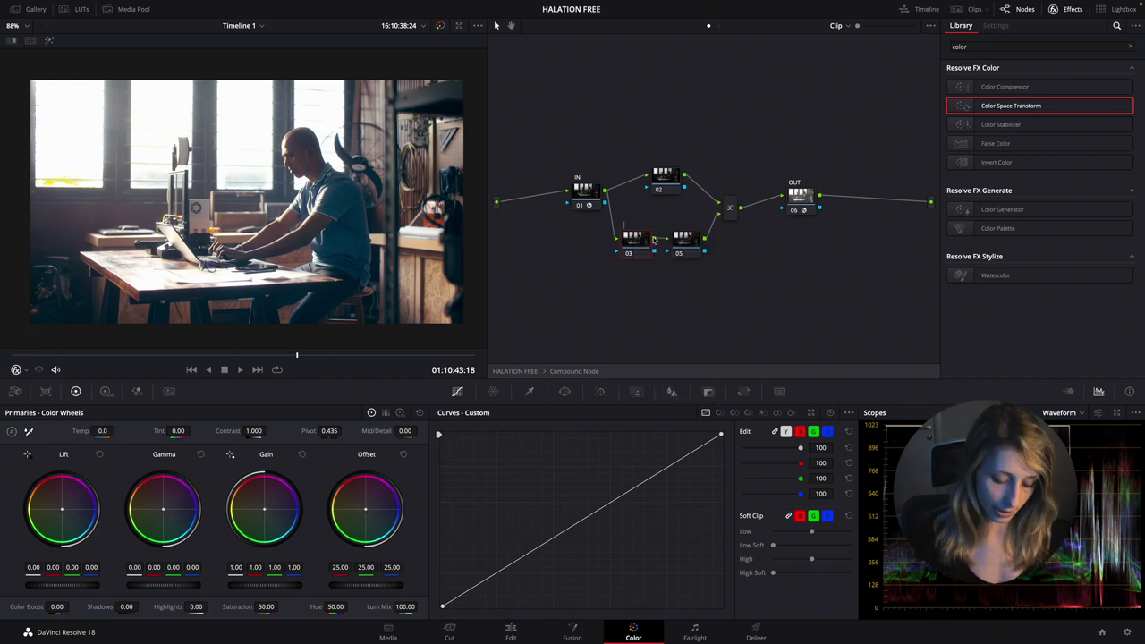
{"action": "left_click", "coordinate": [685, 243]}
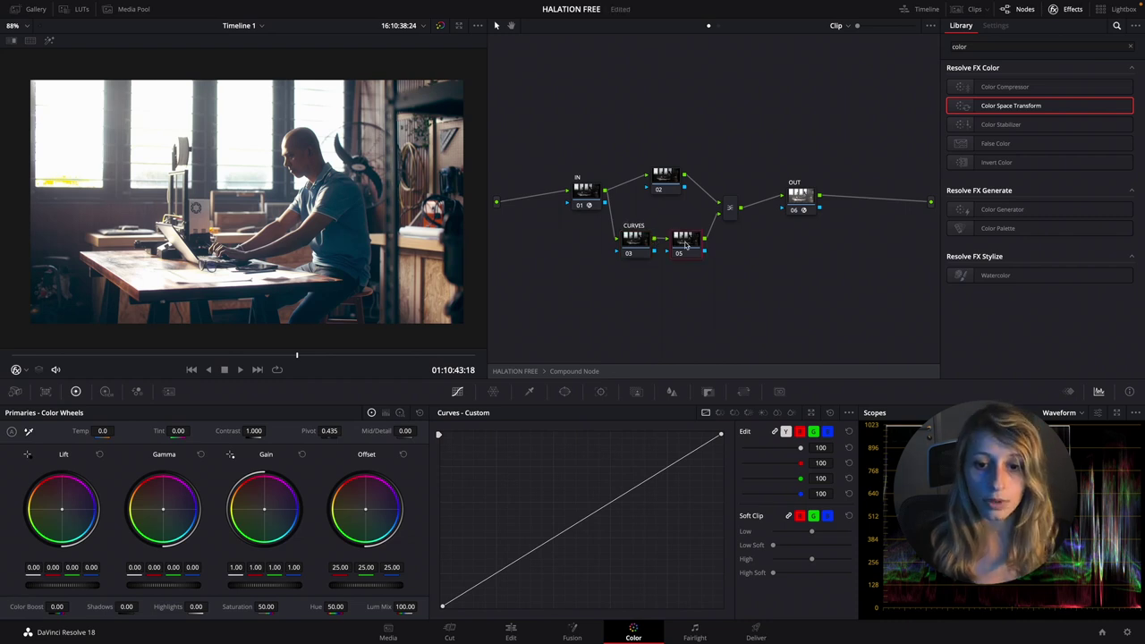
{"action": "right_click", "coordinate": [687, 243]}
{"action": "left_click", "coordinate": [715, 260]}
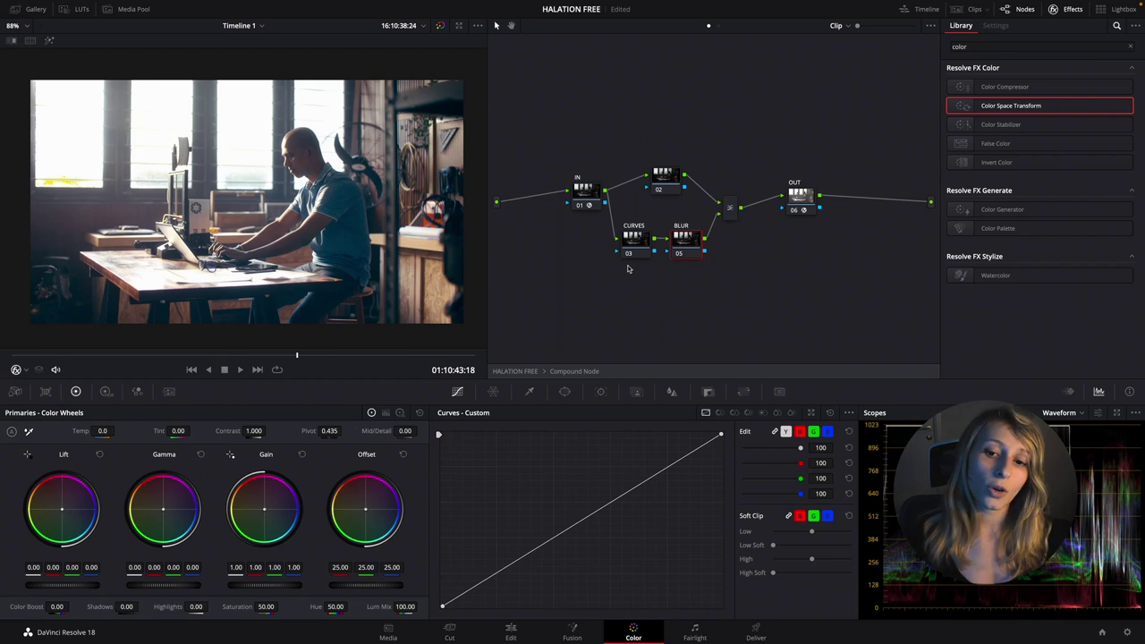
{"action": "left_click", "coordinate": [631, 241]}
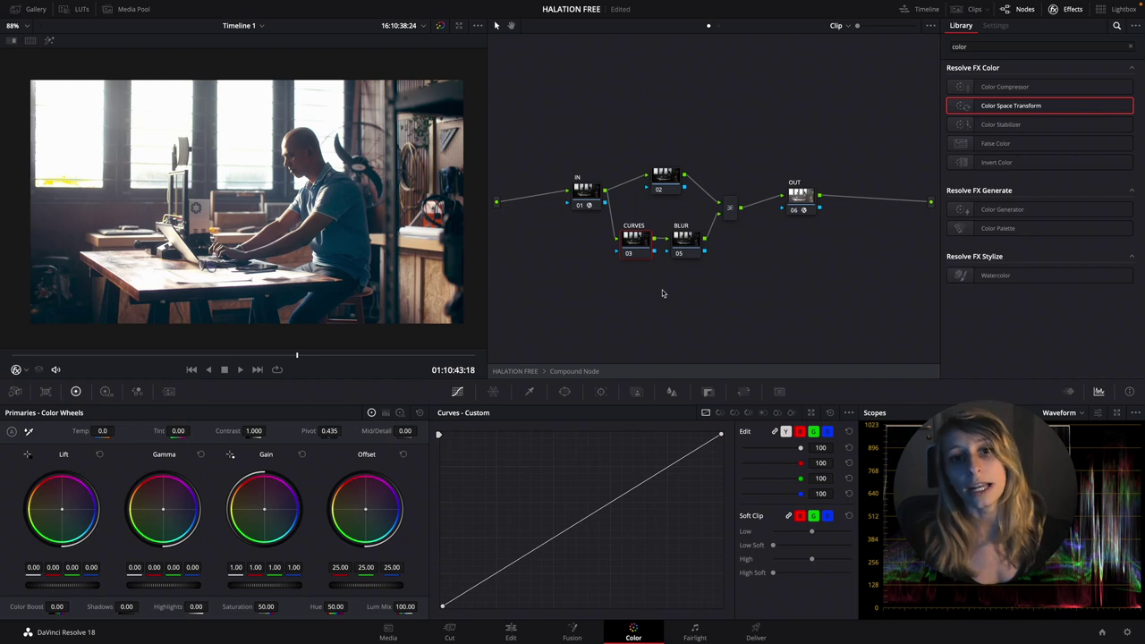
Lower the custom curve's top point and midpoint, checking in Highlight view, so only highlights remain.
{"action": "left_click", "coordinate": [49, 41]}
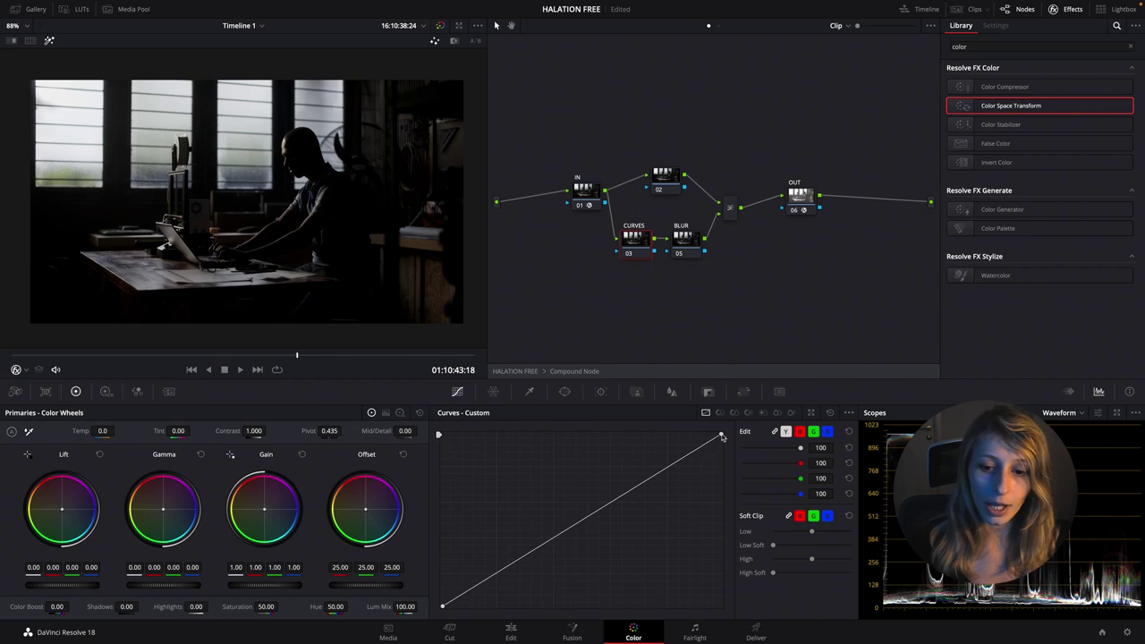
{"action": "left_click_drag", "start_coordinate": [720, 436], "coordinate": [720, 537]}
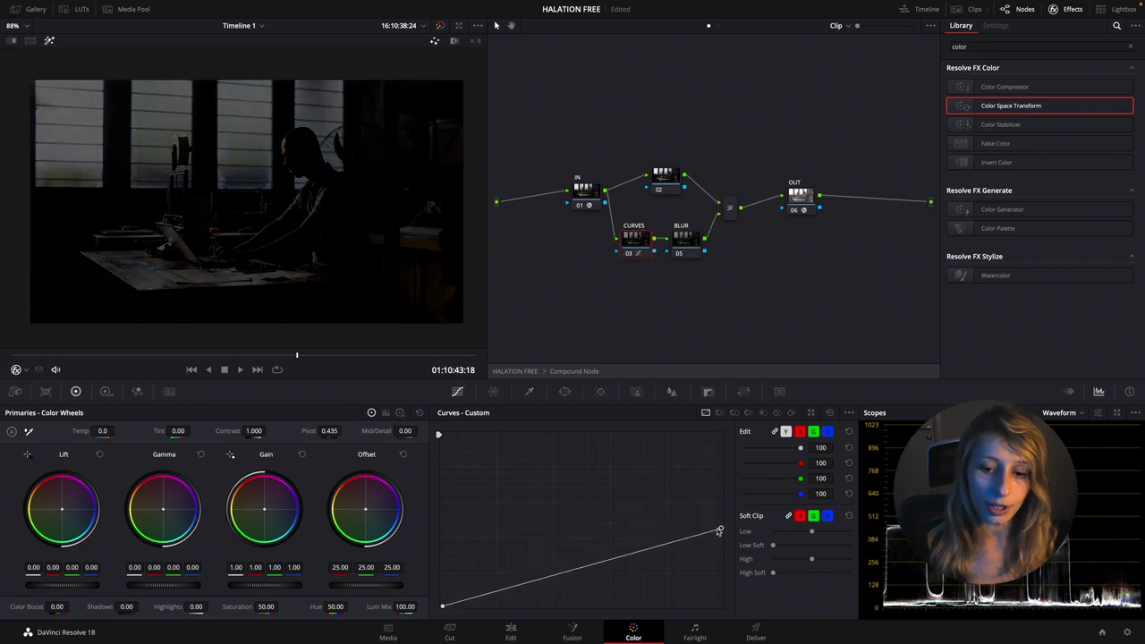
{"action": "mouse_move", "coordinate": [608, 571]}
{"action": "left_mouse_down"}
{"action": "mouse_move", "coordinate": [603, 587]}
{"action": "mouse_move", "coordinate": [556, 593]}
{"action": "mouse_move", "coordinate": [626, 593]}
{"action": "mouse_move", "coordinate": [587, 592]}
{"action": "mouse_move", "coordinate": [617, 594]}
{"action": "mouse_move", "coordinate": [598, 582]}
{"action": "left_mouse_up"}
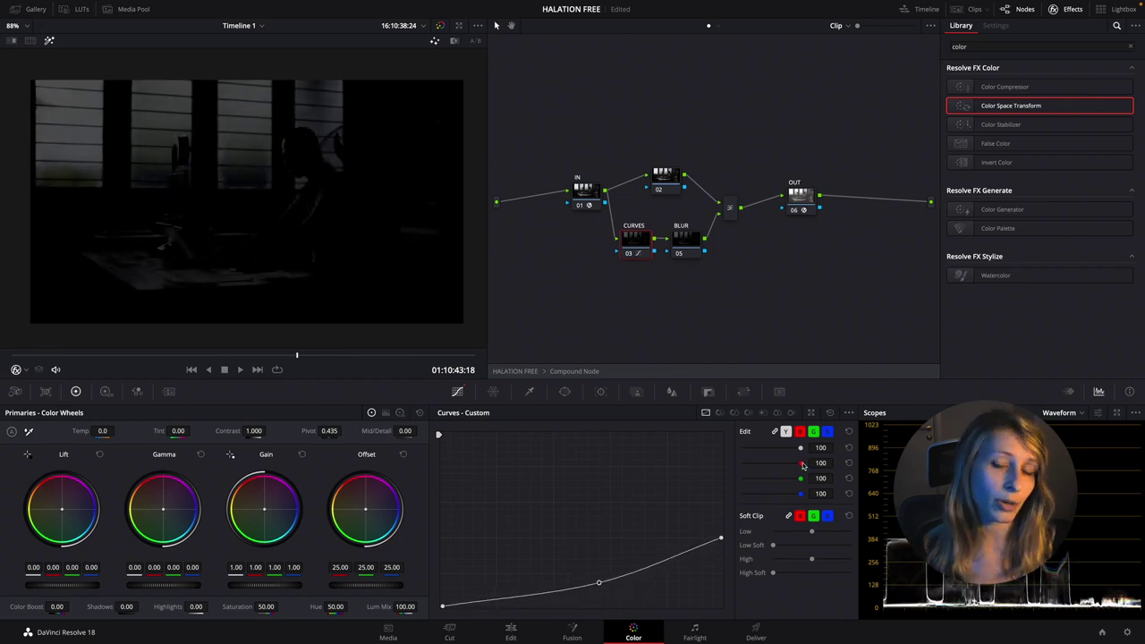
{"action": "left_click_drag", "start_coordinate": [722, 540], "coordinate": [724, 565]}
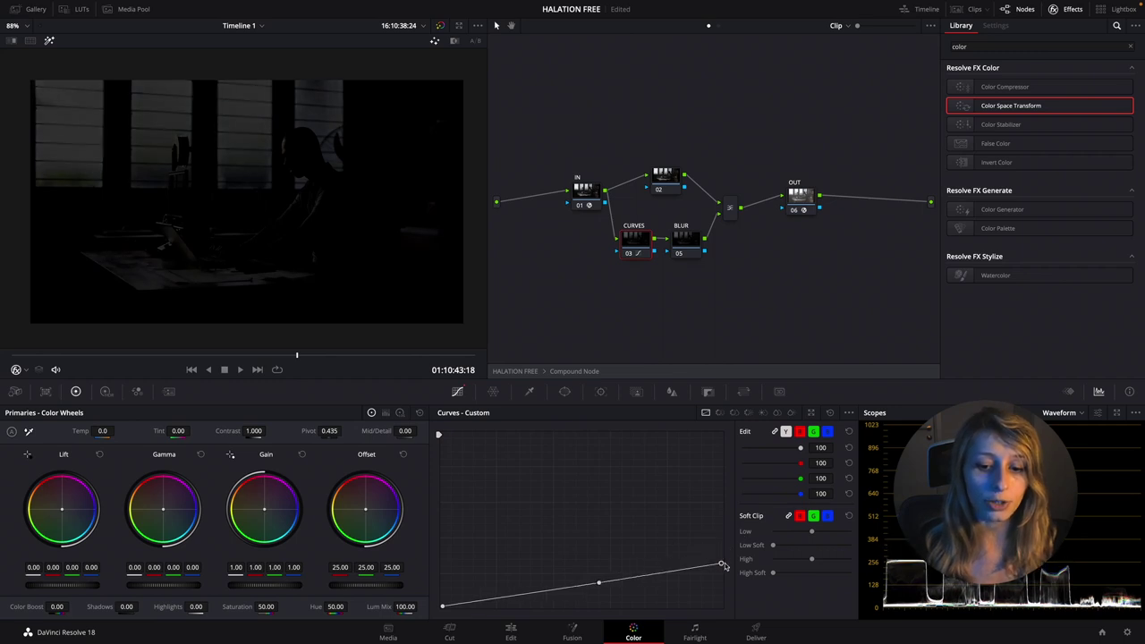
{"action": "left_click_drag", "start_coordinate": [598, 583], "coordinate": [596, 601]}
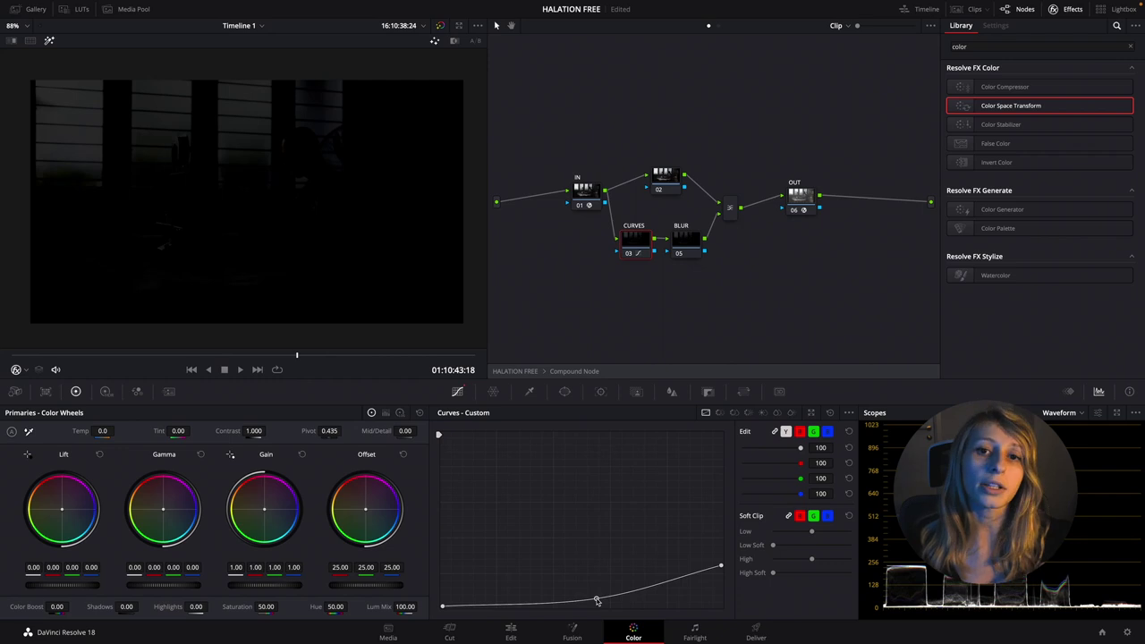
{"action": "left_click_drag", "start_coordinate": [596, 600], "coordinate": [592, 588]}
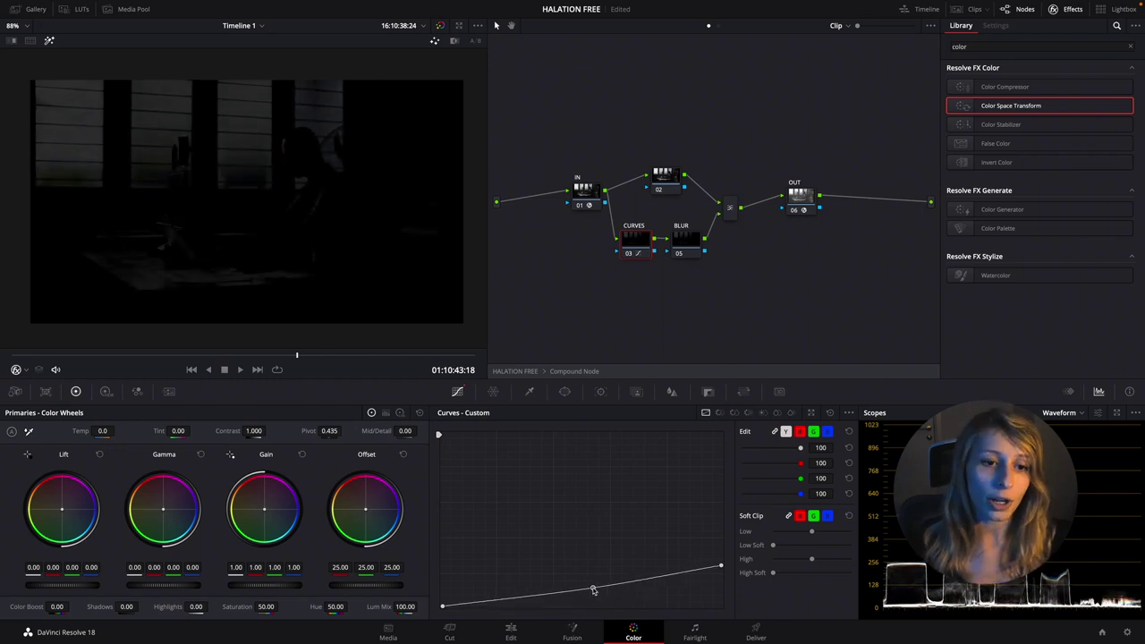
{"action": "left_click_drag", "start_coordinate": [721, 567], "coordinate": [720, 537]}
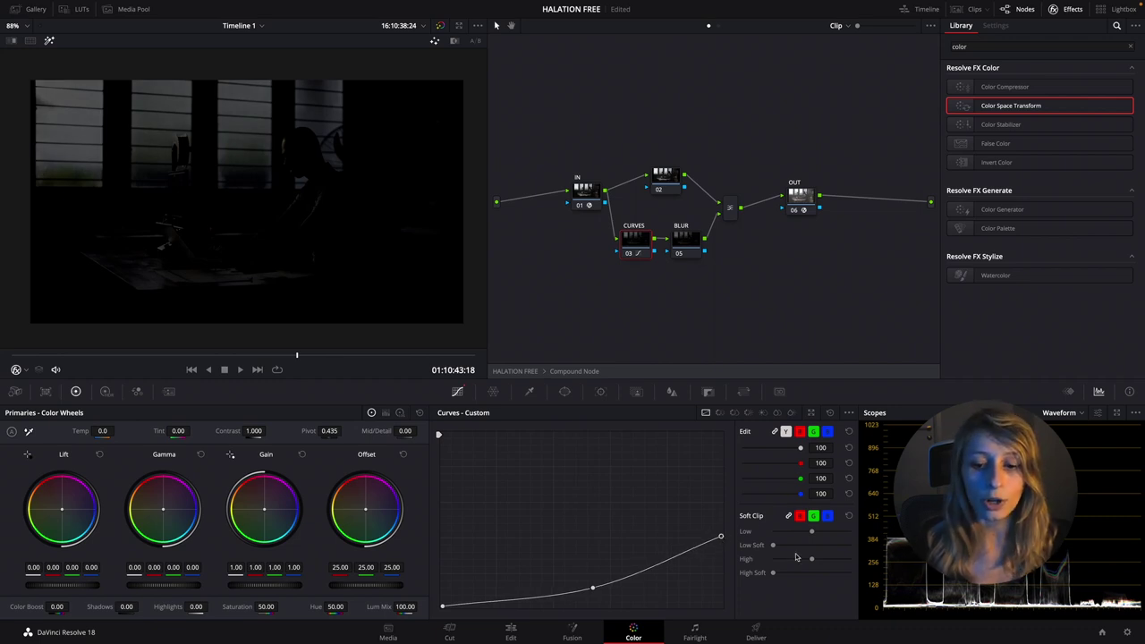
{"action": "left_click", "coordinate": [50, 43]}
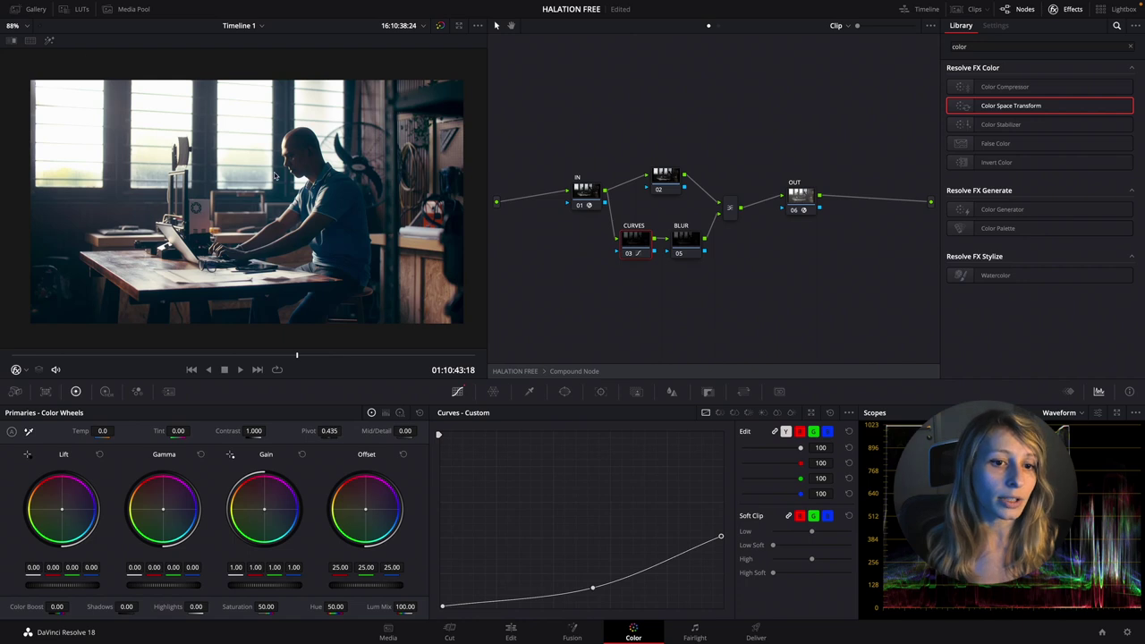
{"action": "mouse_move", "coordinate": [594, 592]}
{"action": "left_mouse_down"}
{"action": "mouse_move", "coordinate": [611, 600]}
{"action": "mouse_move", "coordinate": [600, 596]}
{"action": "left_mouse_up"}
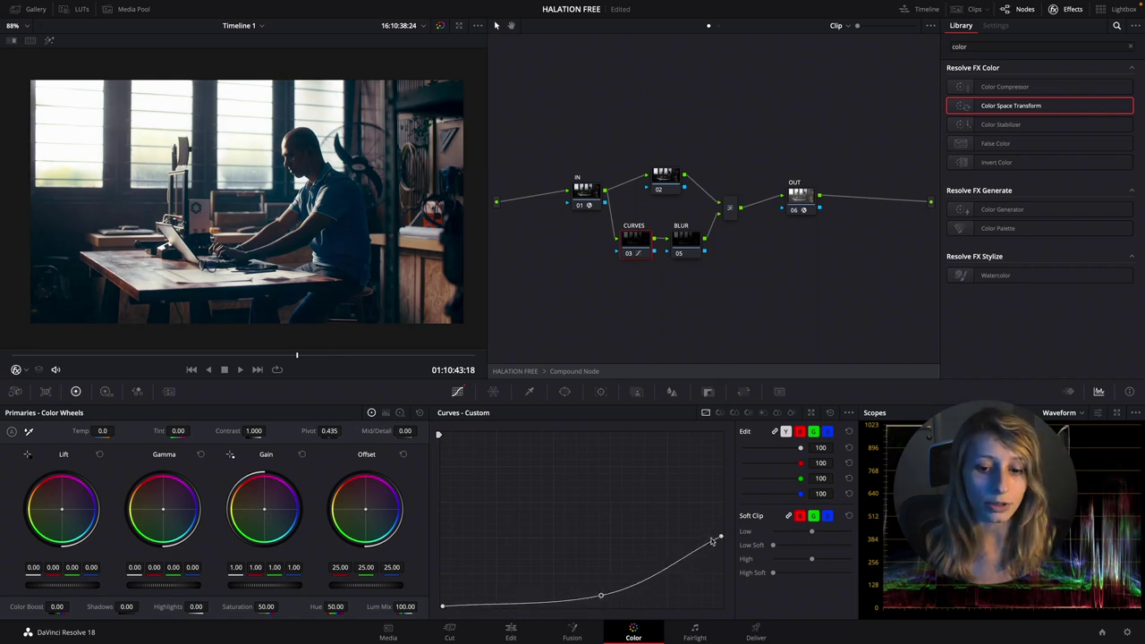
{"action": "left_click_drag", "start_coordinate": [720, 538], "coordinate": [720, 549]}
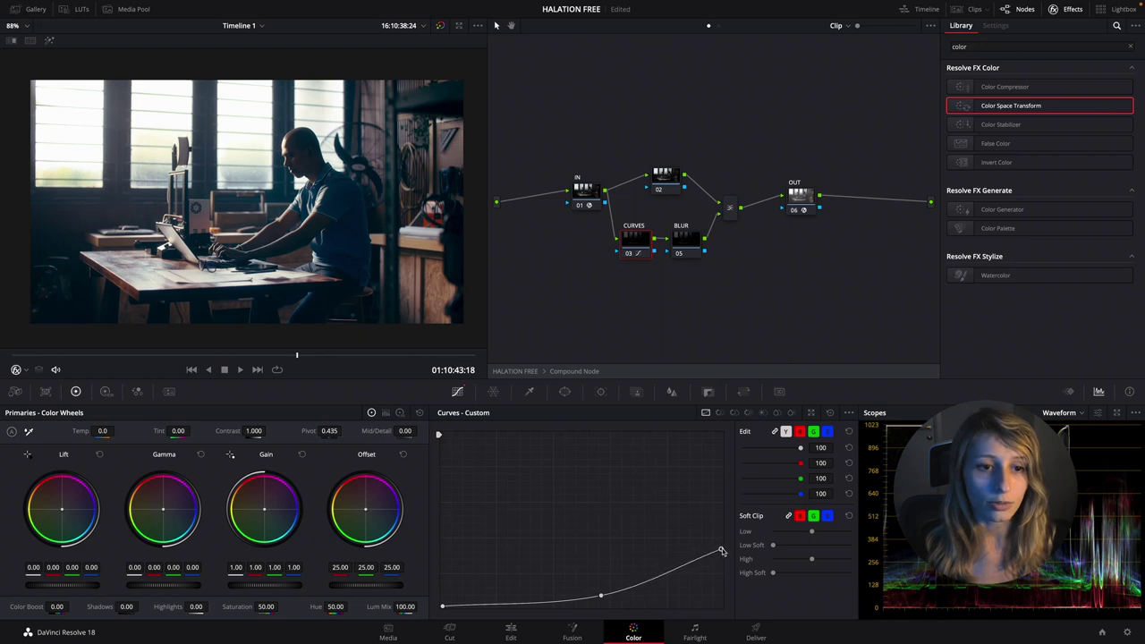
Set the BLUR node's blur radius to 0.77 red and 0.63 green, blue left at 0.50.
{"action": "left_click_drag", "start_coordinate": [684, 242], "coordinate": [685, 255]}
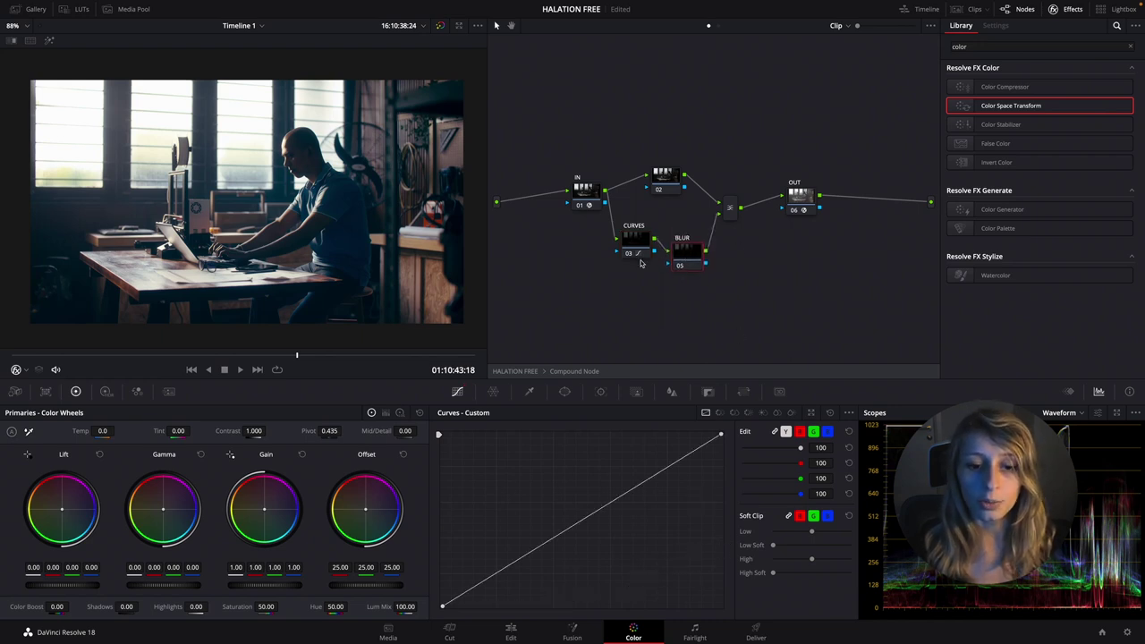
{"action": "left_click", "coordinate": [672, 392]}
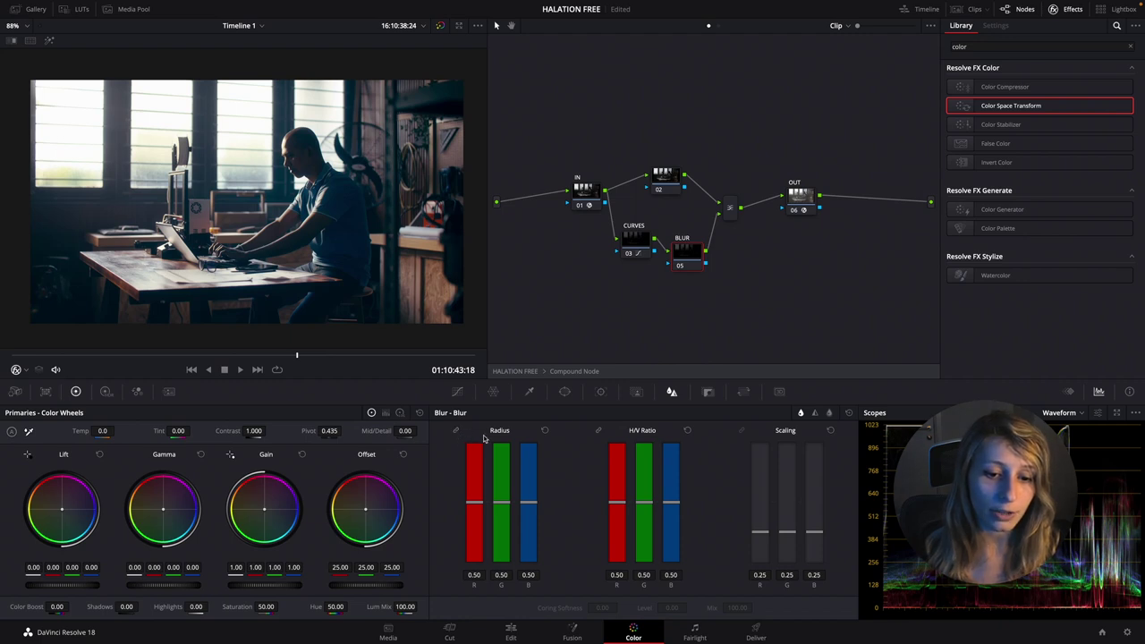
{"action": "left_click_drag", "start_coordinate": [475, 505], "coordinate": [478, 467]}
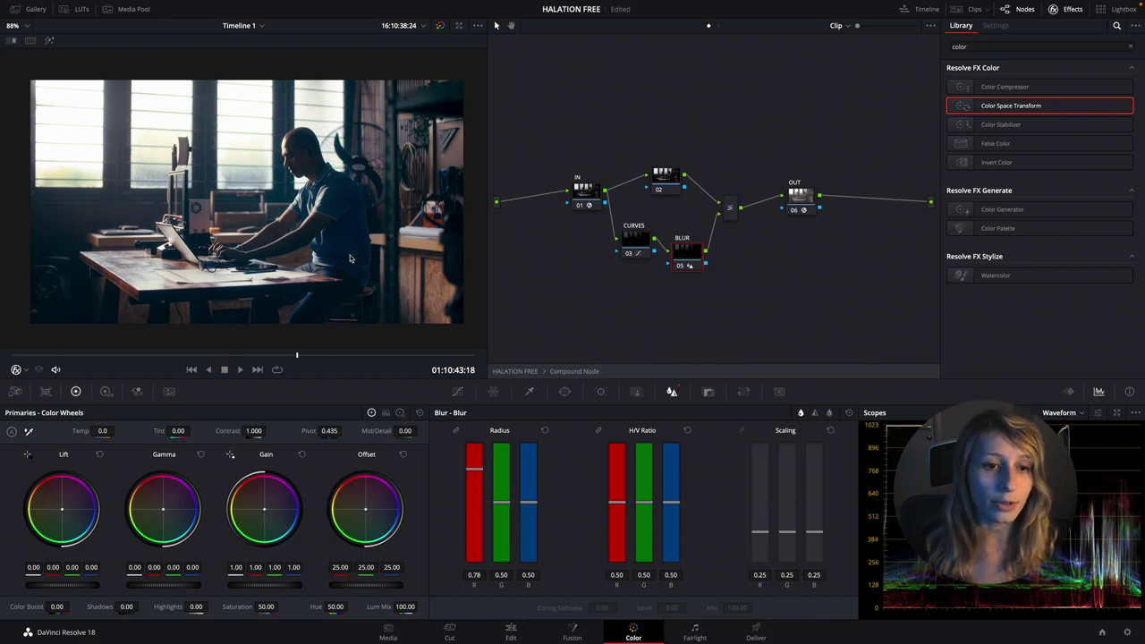
{"action": "scroll", "coordinate": [223, 212], "scroll_direction": "up", "scroll_amount": 5}
{"action": "scroll", "coordinate": [224, 212], "scroll_direction": "up", "scroll_amount": 4}
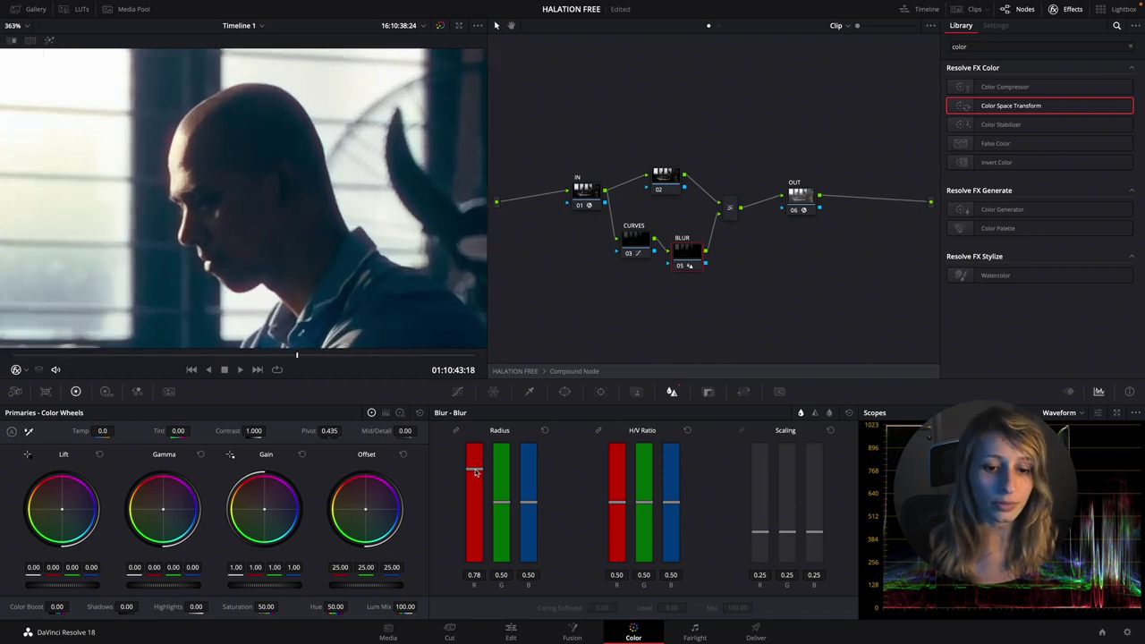
{"action": "mouse_move", "coordinate": [474, 468]}
{"action": "left_mouse_down"}
{"action": "mouse_move", "coordinate": [471, 505]}
{"action": "mouse_move", "coordinate": [480, 454]}
{"action": "left_mouse_up"}
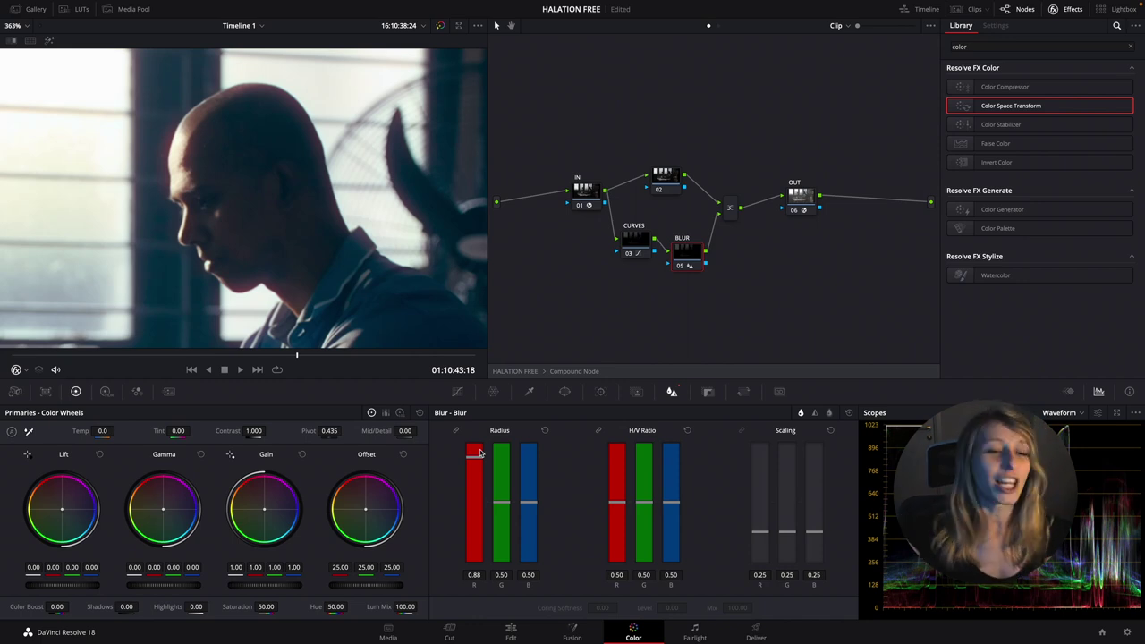
{"action": "mouse_move", "coordinate": [477, 451]}
{"action": "left_mouse_down"}
{"action": "mouse_move", "coordinate": [474, 487]}
{"action": "mouse_move", "coordinate": [473, 471]}
{"action": "left_mouse_up"}
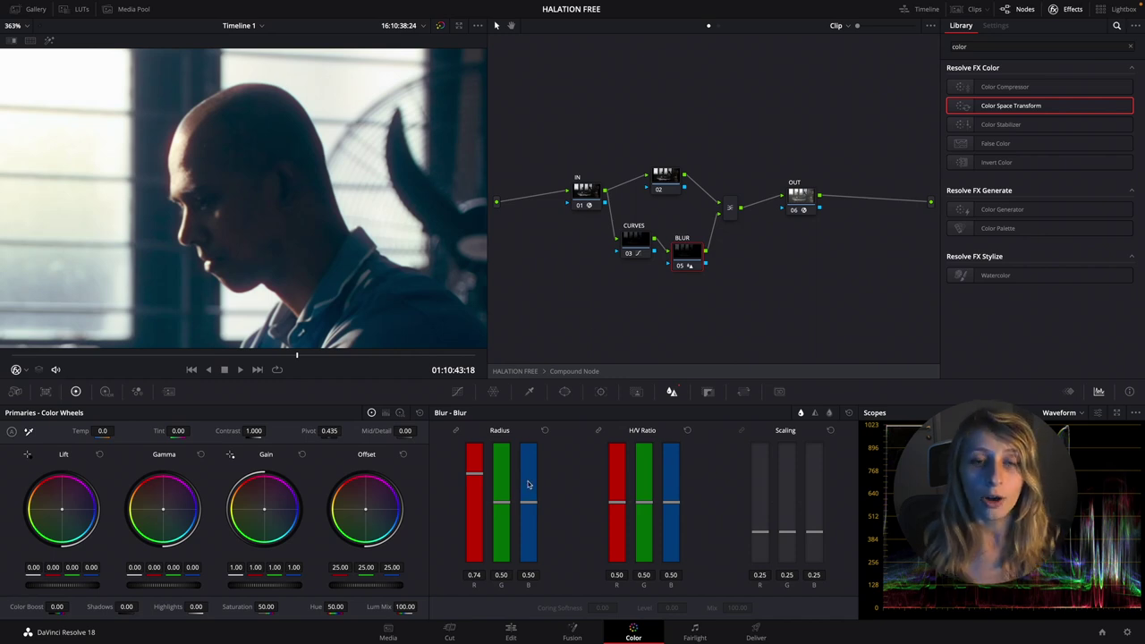
{"action": "mouse_move", "coordinate": [500, 504]}
{"action": "left_mouse_down"}
{"action": "mouse_move", "coordinate": [502, 483]}
{"action": "mouse_move", "coordinate": [463, 484]}
{"action": "mouse_move", "coordinate": [472, 466]}
{"action": "mouse_move", "coordinate": [500, 494]}
{"action": "left_mouse_up"}
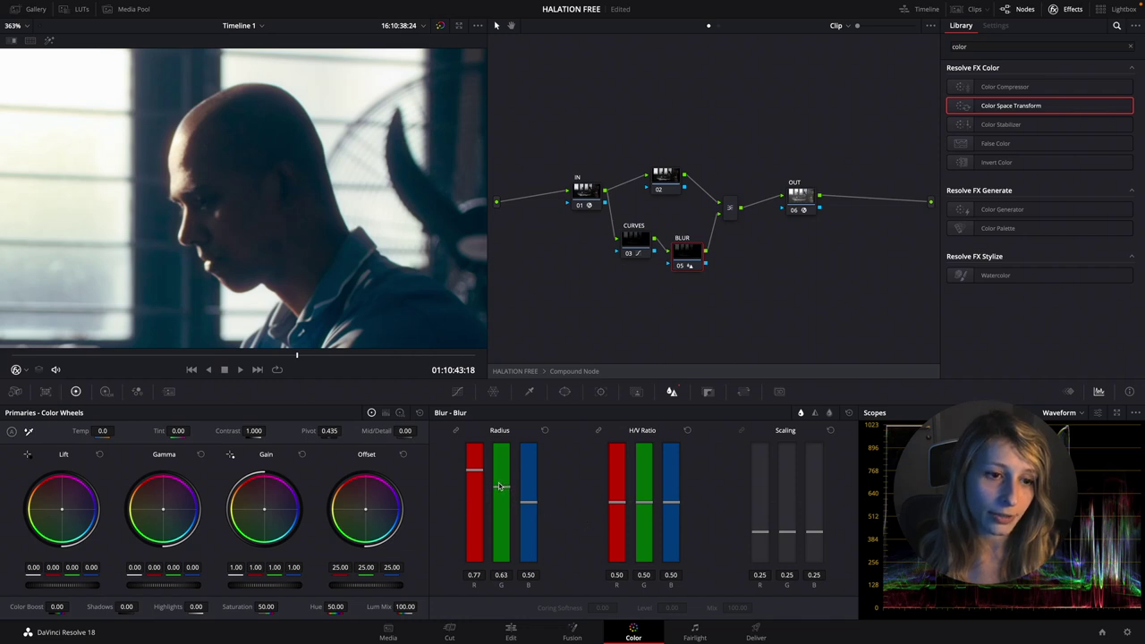
{"action": "scroll", "coordinate": [268, 261], "scroll_direction": "down", "scroll_amount": 6}
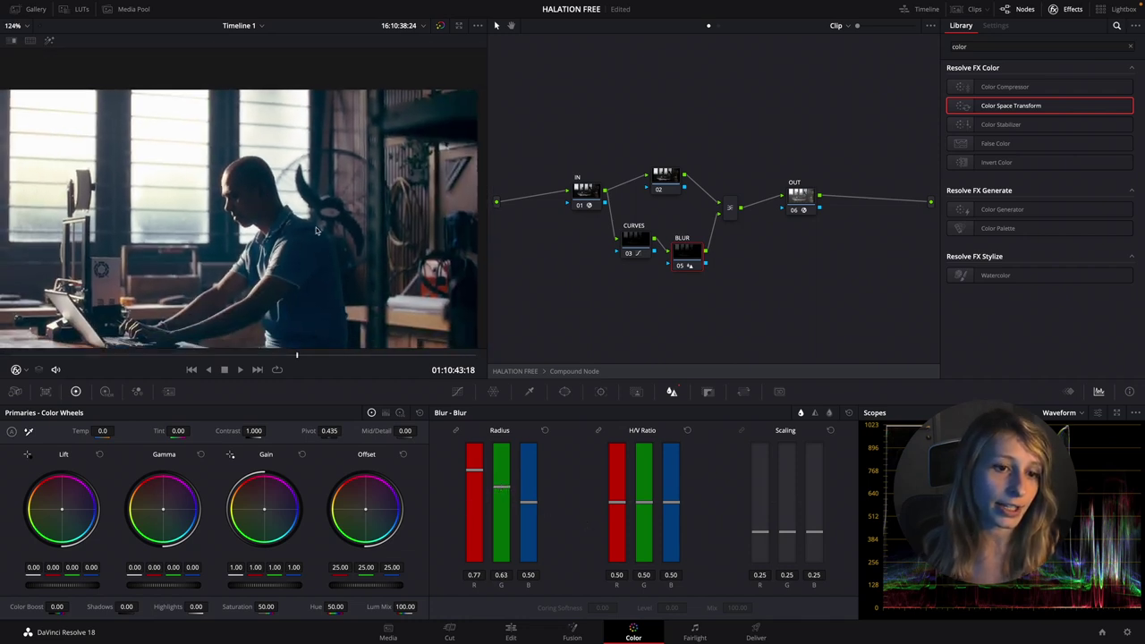
Raise the red blur radius to about 0.83 and the green radius slightly.
{"action": "scroll", "coordinate": [316, 230], "scroll_direction": "down", "scroll_amount": 2}
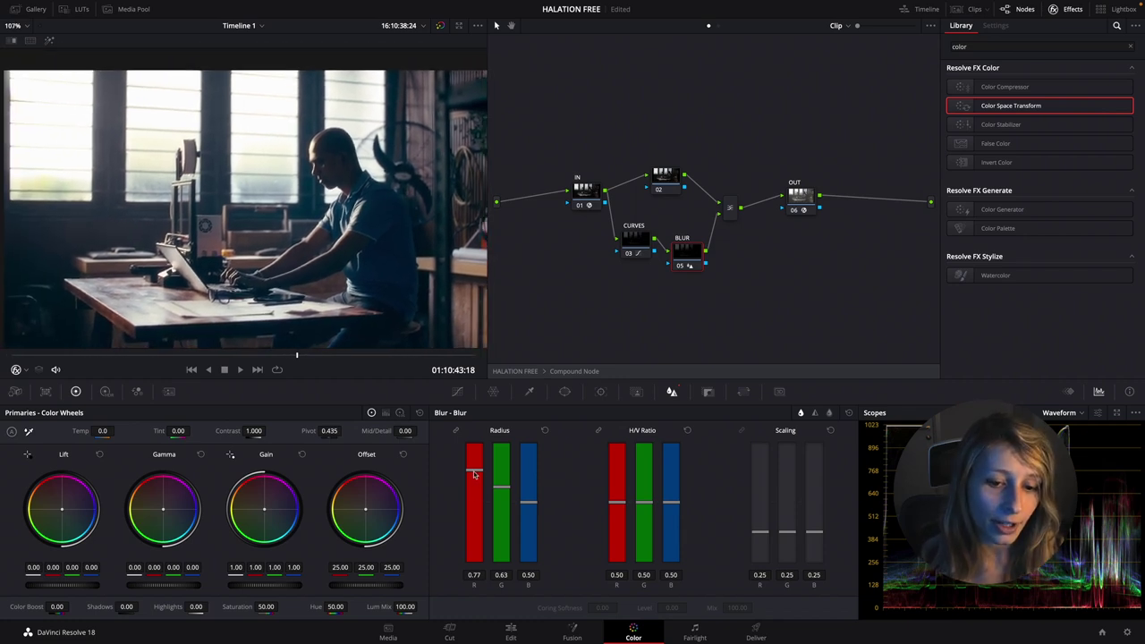
{"action": "left_click_drag", "start_coordinate": [476, 465], "coordinate": [477, 460]}
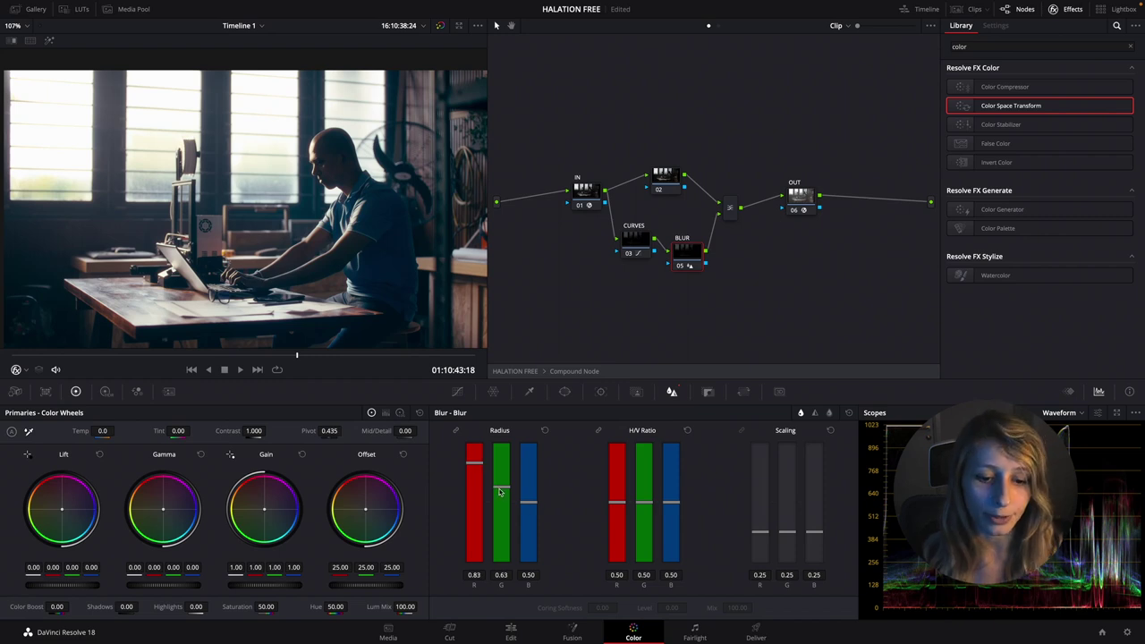
{"action": "left_click_drag", "start_coordinate": [501, 492], "coordinate": [501, 485]}
{"action": "key", "text": "shift+z"}
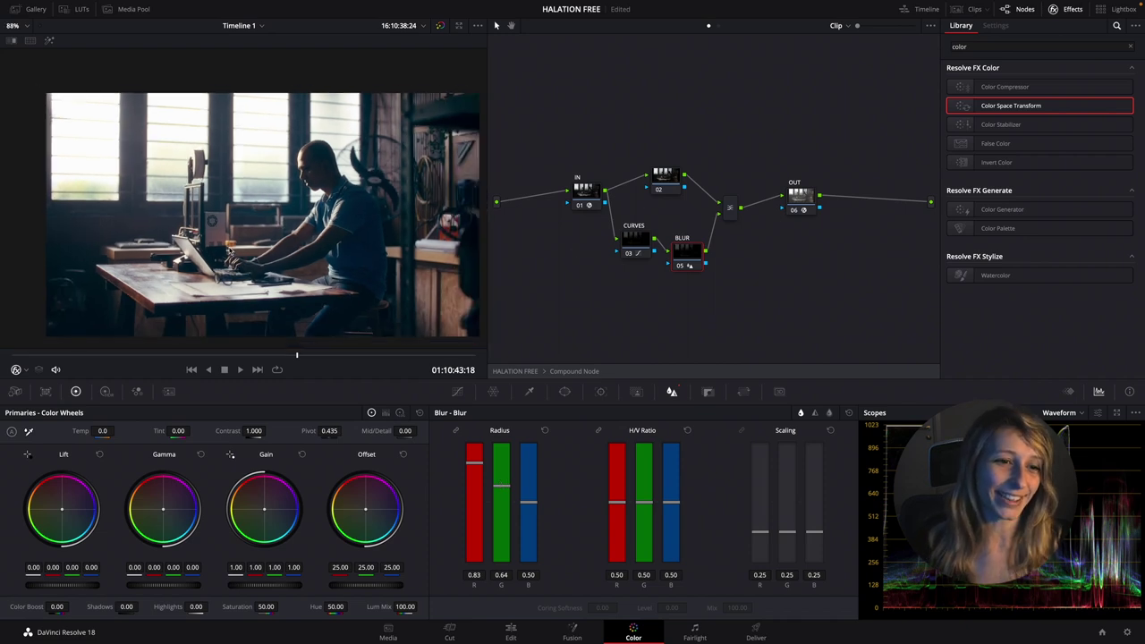
Re-enable all compound nodes and toggle the grade bypass to compare with the original.
{"action": "left_click_drag", "start_coordinate": [508, 123], "coordinate": [872, 296]}
{"action": "key", "text": "ctrl+d"}
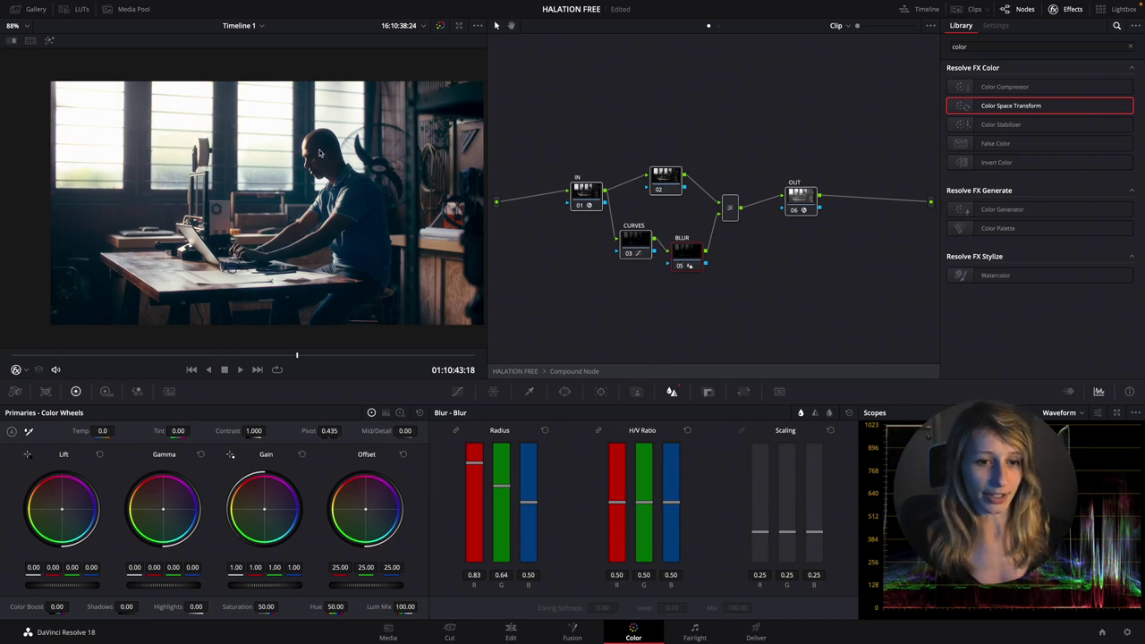
{"action": "scroll", "coordinate": [299, 175], "scroll_direction": "up", "scroll_amount": 3}
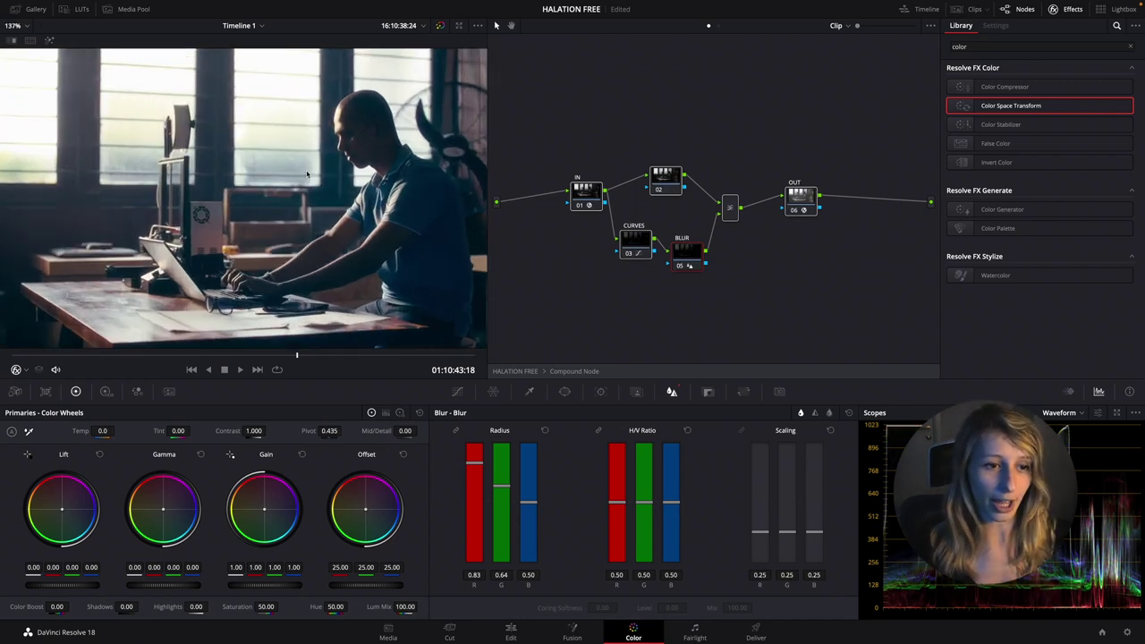
{"action": "scroll", "coordinate": [163, 233], "scroll_direction": "up", "scroll_amount": 5}
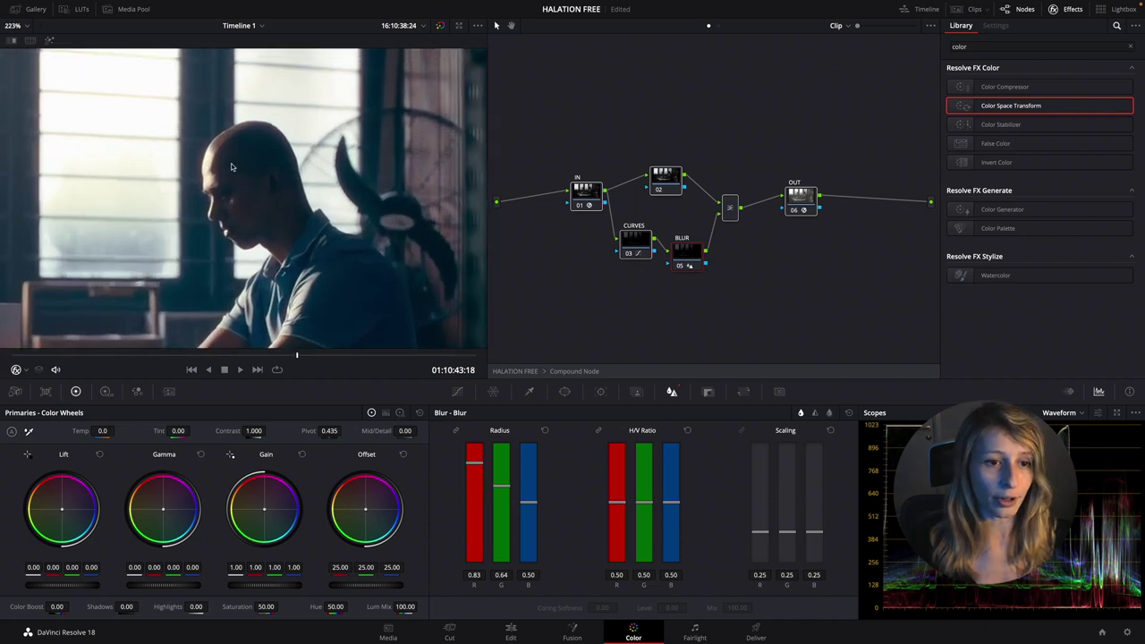
{"action": "key", "text": "shift+d"}
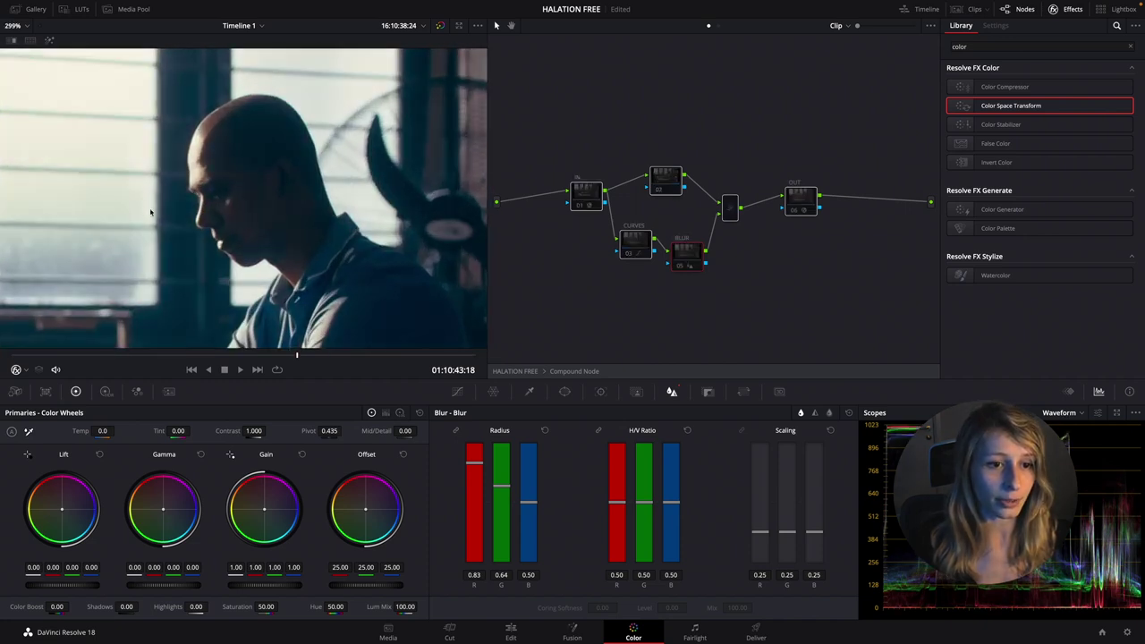
{"action": "key", "text": "shift+d"}
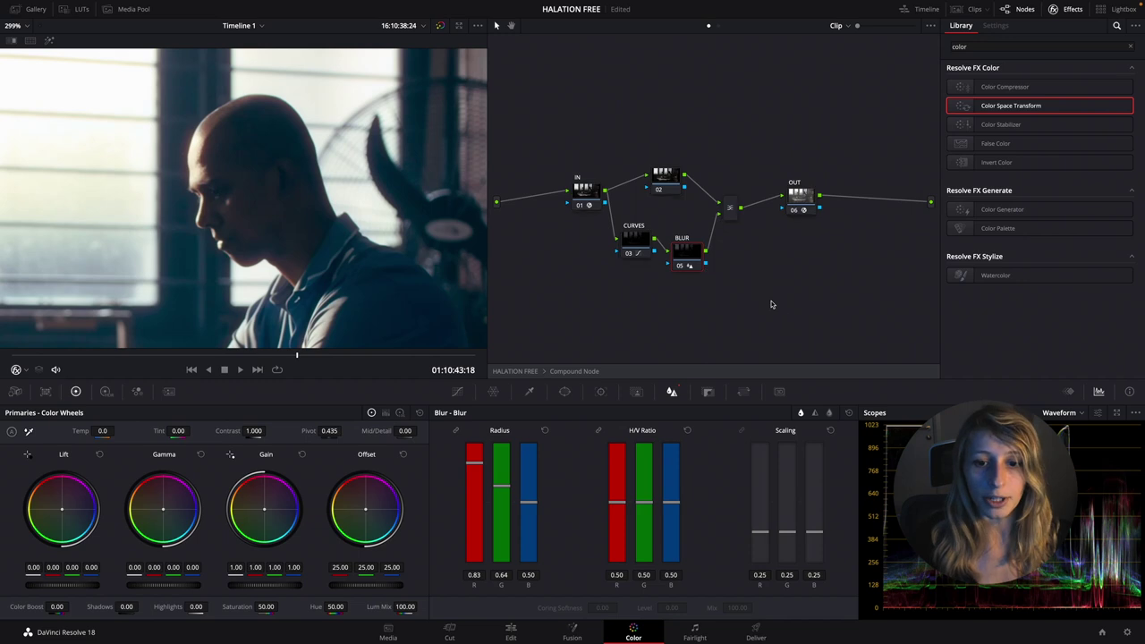
Ease the red blur radius back to 0.72, then review playback with the nodes disabled for comparison.
{"action": "left_click_drag", "start_coordinate": [474, 463], "coordinate": [500, 498]}
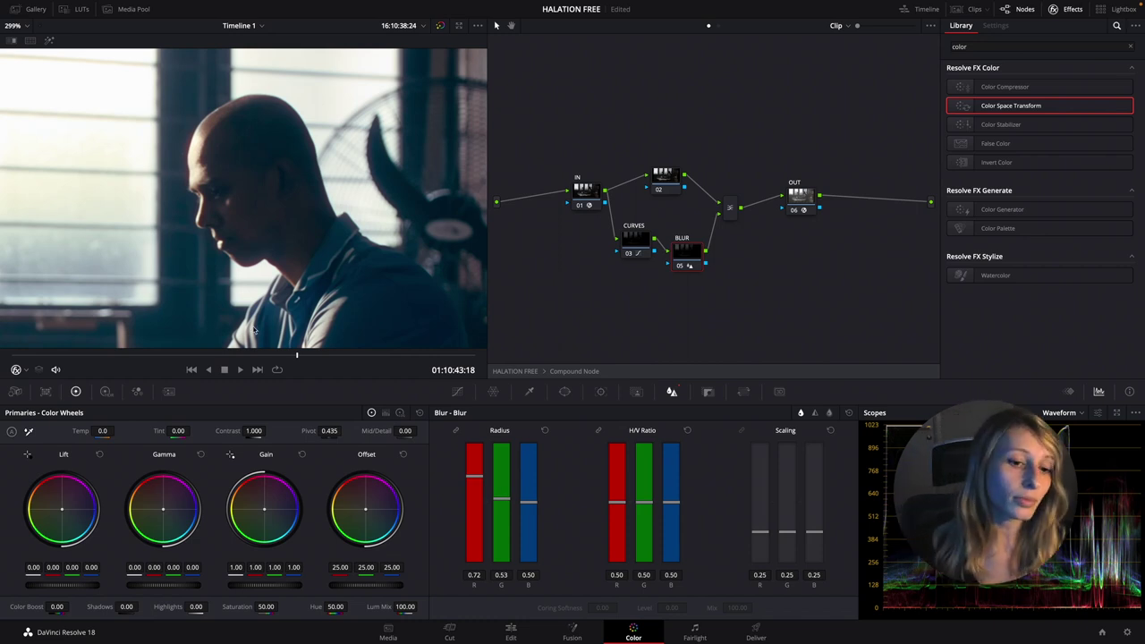
{"action": "key", "text": "j"}
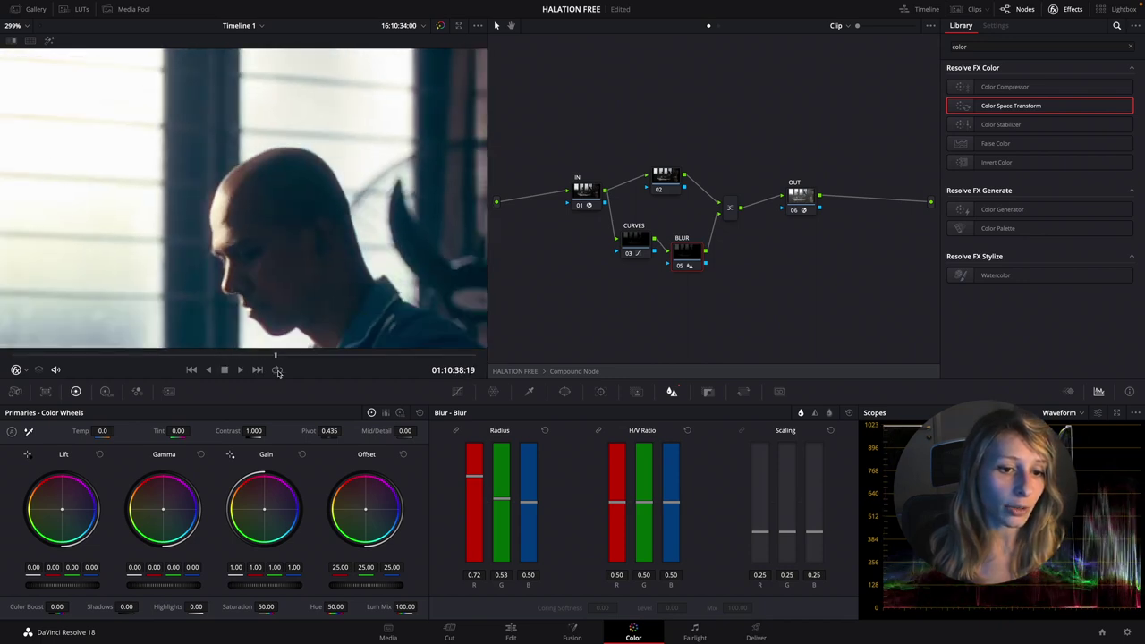
{"action": "key", "text": "k"}
{"action": "left_click_drag", "start_coordinate": [558, 152], "coordinate": [910, 299]}
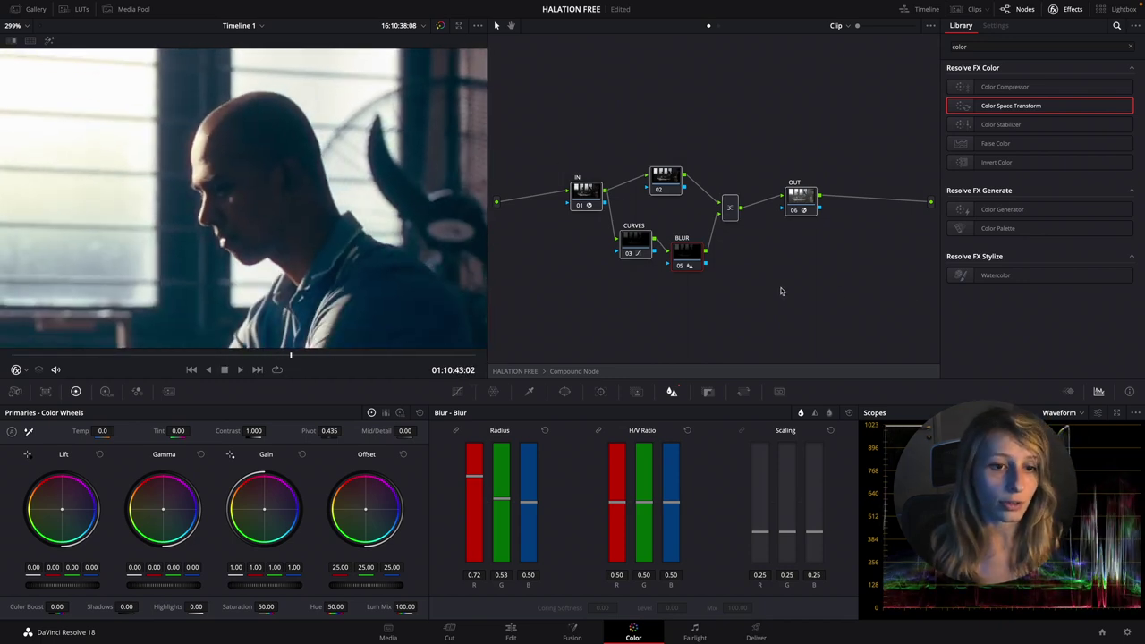
{"action": "key", "text": "ctrl+d"}
{"action": "key", "text": "ctrl+d"}
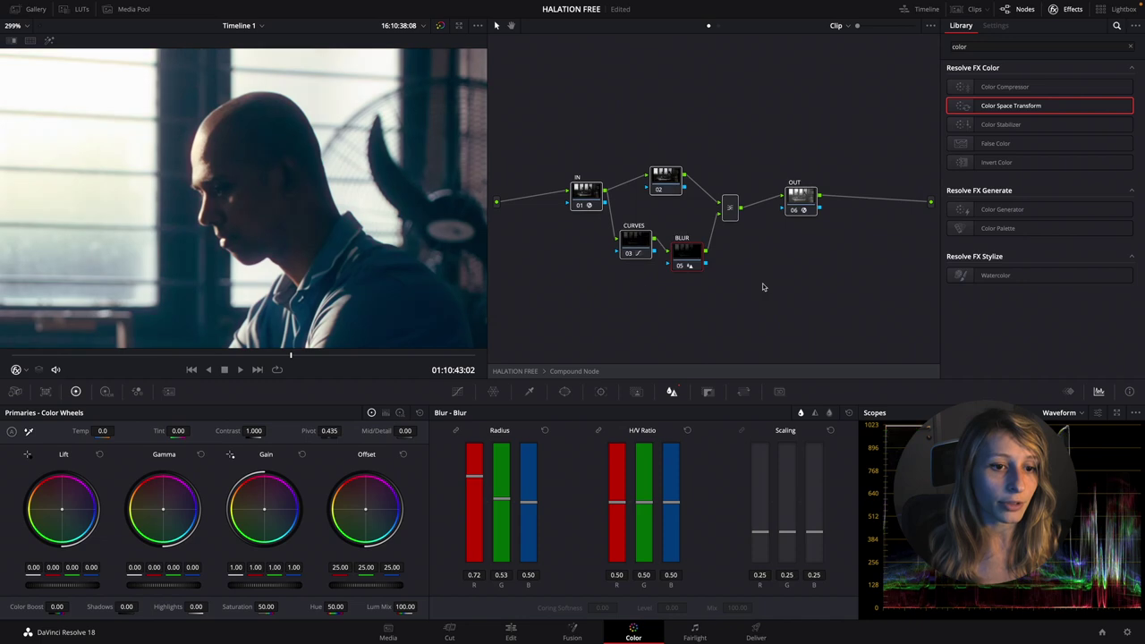
{"action": "scroll", "coordinate": [315, 297], "scroll_direction": "down", "scroll_amount": 10}
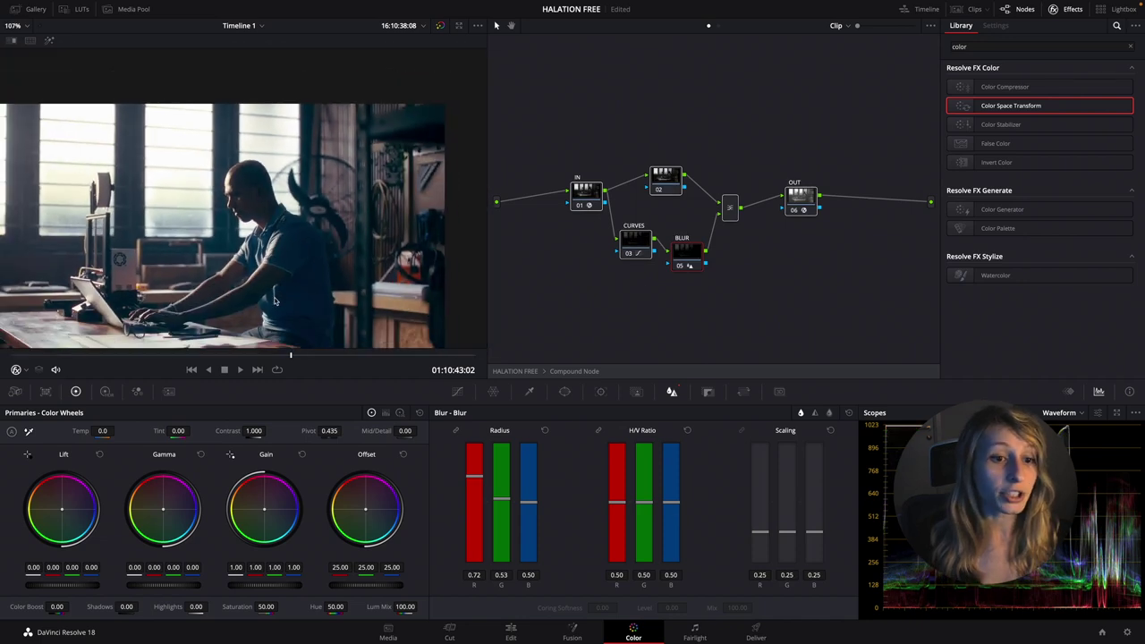
{"action": "scroll", "coordinate": [398, 239], "scroll_direction": "down", "scroll_amount": 2}
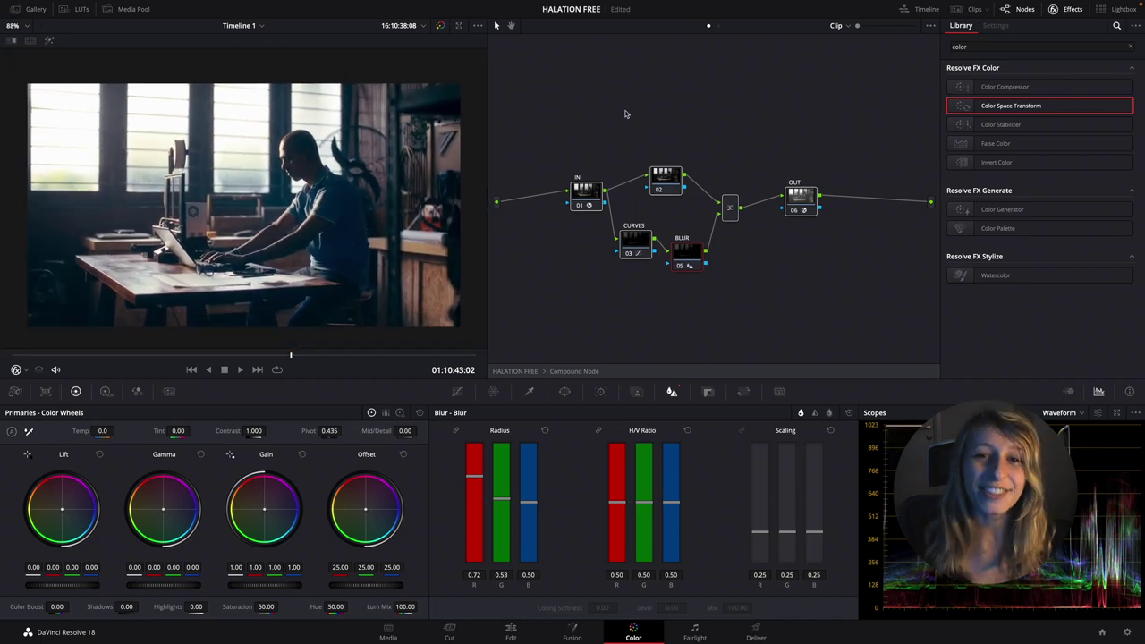
Back on the main node tree, label compound node 01 'HALATION' and move it lower.
{"action": "left_click", "coordinate": [528, 373]}
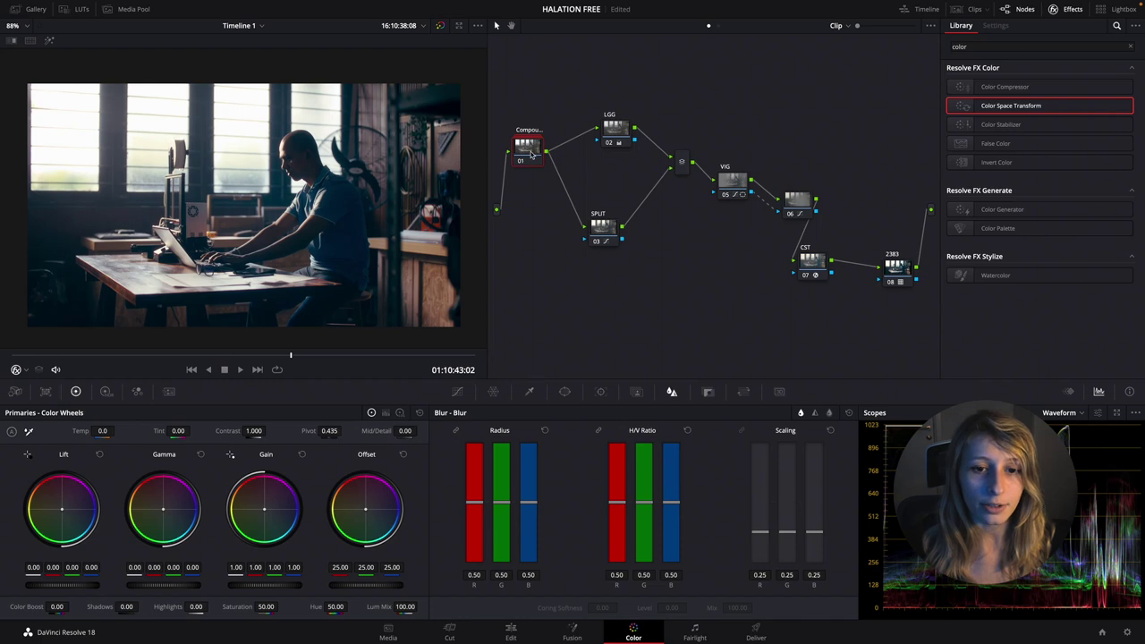
{"action": "left_click_drag", "start_coordinate": [532, 145], "coordinate": [536, 205]}
{"action": "right_click", "coordinate": [534, 205]}
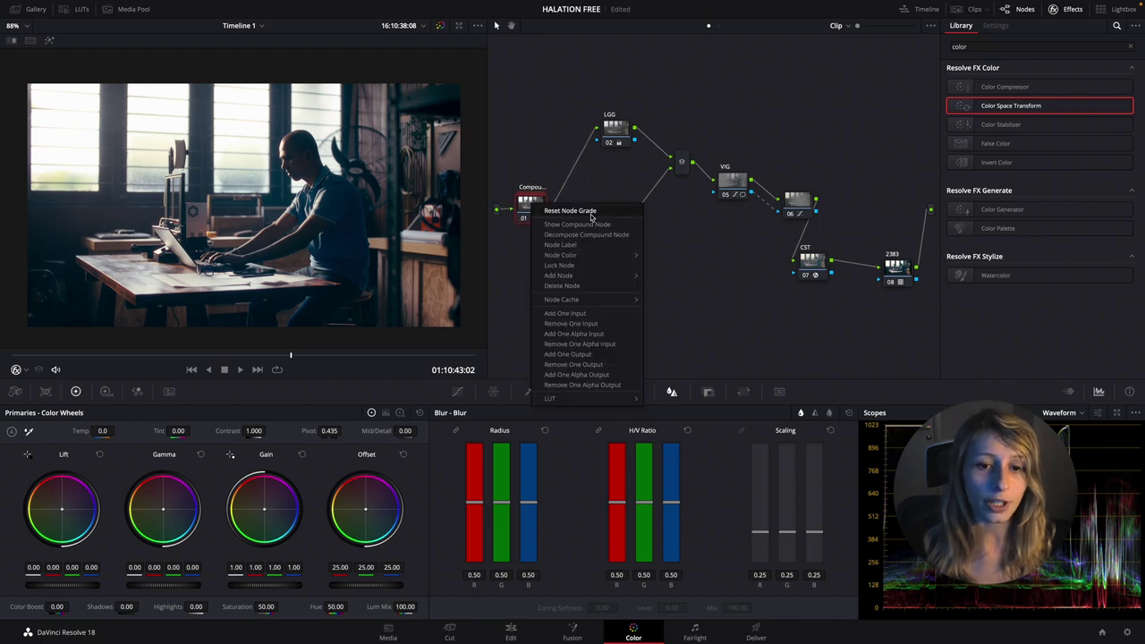
{"action": "left_click", "coordinate": [579, 249]}
{"action": "type", "text": "HALATIO"}
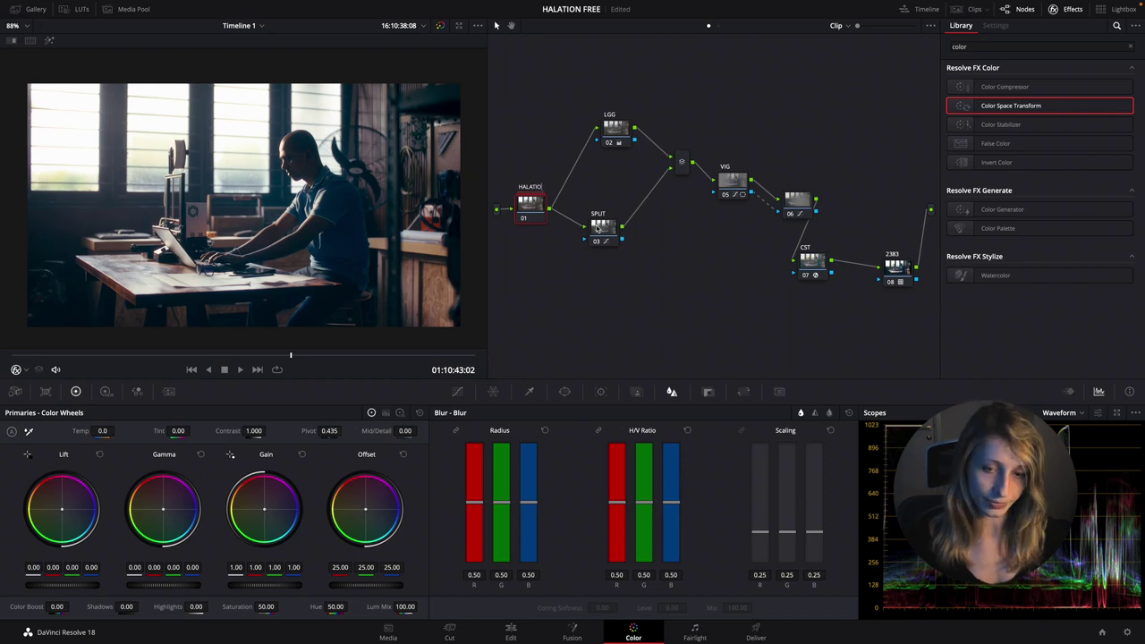
{"action": "type", "text": "N"}
{"action": "key", "text": "Return"}
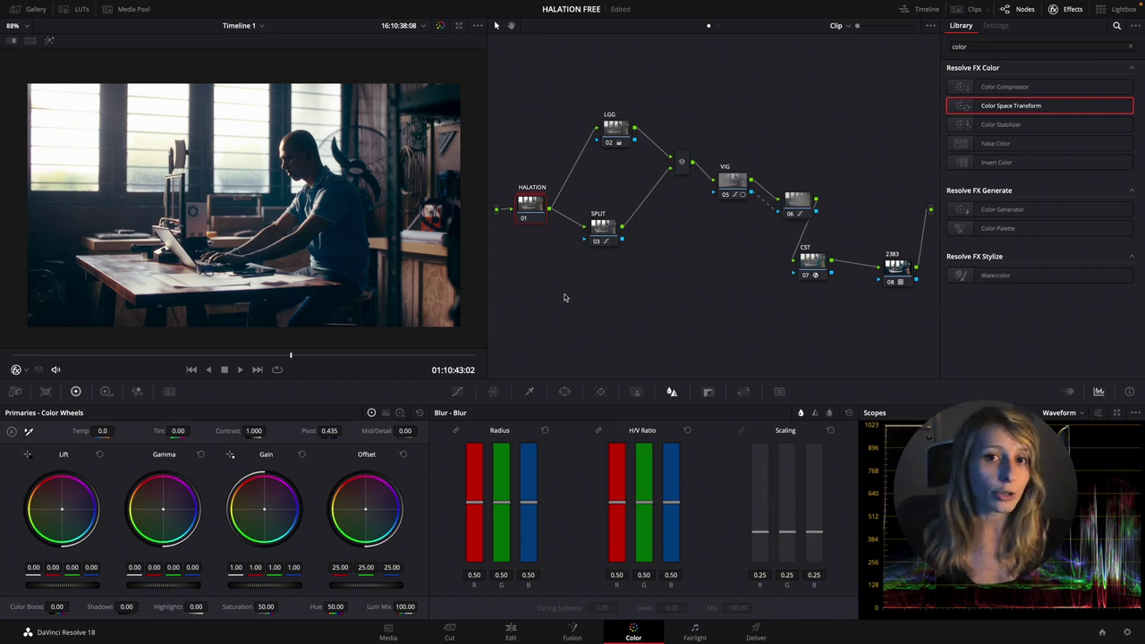
{"action": "left_click_drag", "start_coordinate": [530, 212], "coordinate": [525, 252]}
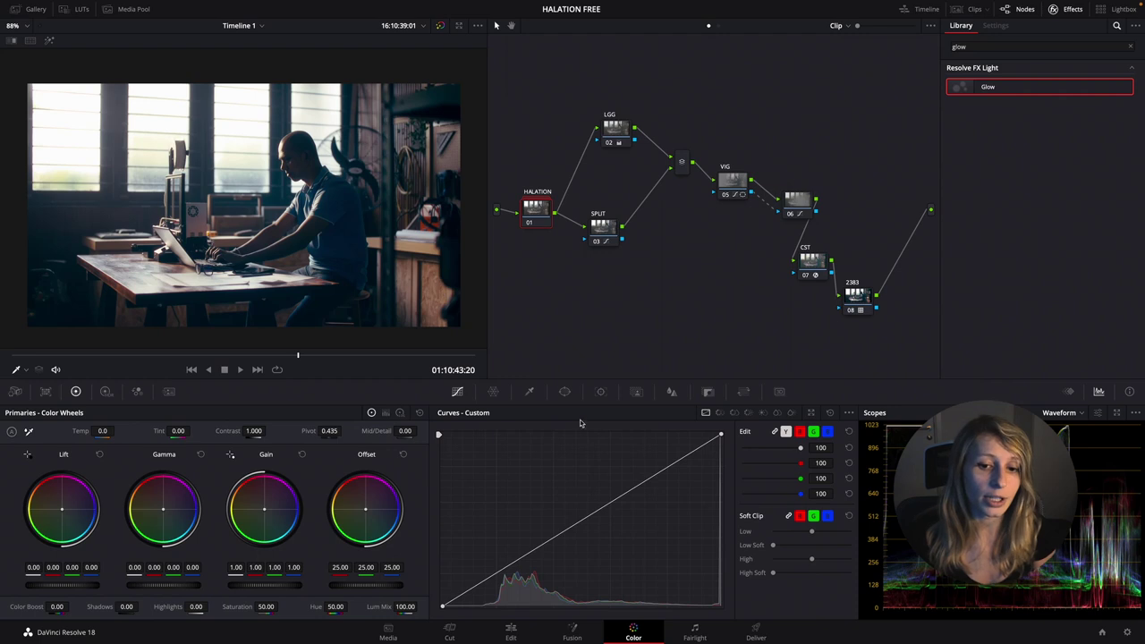
Add a circle window over the man with Soft 1 at 18 and a tall 32.92 aspect.
{"action": "left_click", "coordinate": [564, 392]}
{"action": "left_click", "coordinate": [451, 484]}
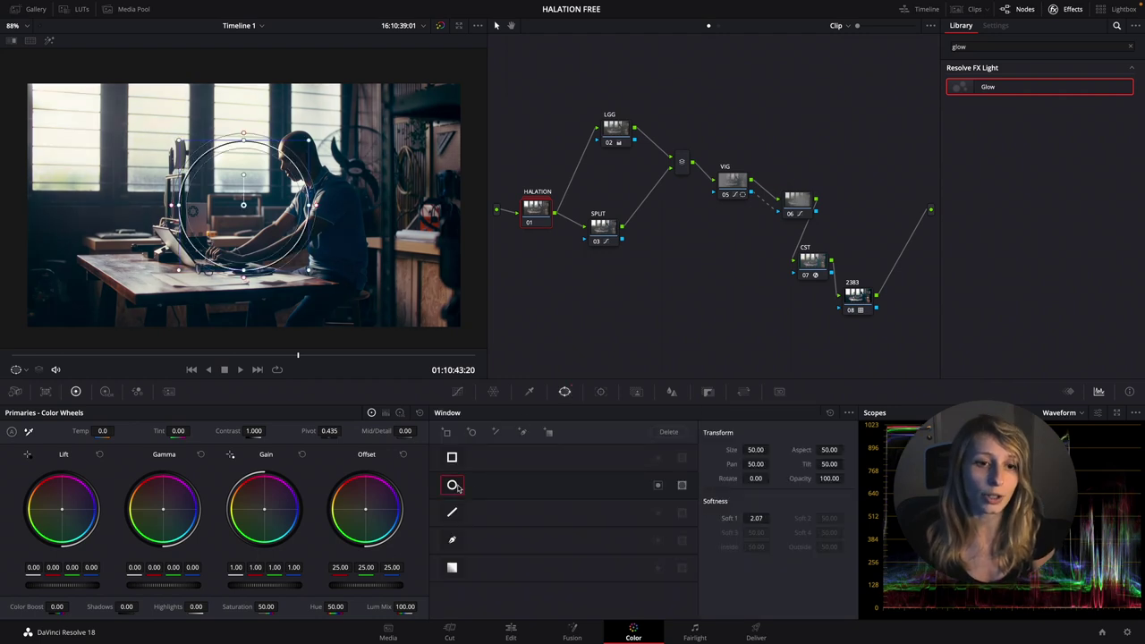
{"action": "left_click_drag", "start_coordinate": [222, 225], "coordinate": [281, 216]}
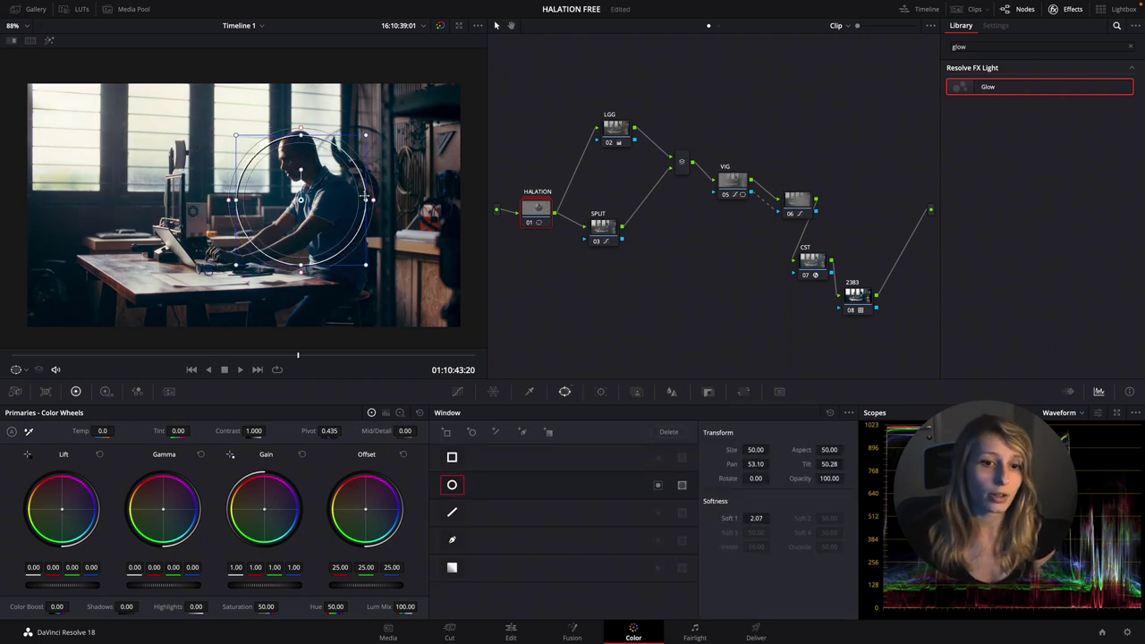
{"action": "left_click_drag", "start_coordinate": [373, 200], "coordinate": [474, 210]}
{"action": "left_click_drag", "start_coordinate": [300, 264], "coordinate": [305, 313]}
{"action": "left_click_drag", "start_coordinate": [324, 232], "coordinate": [326, 250]}
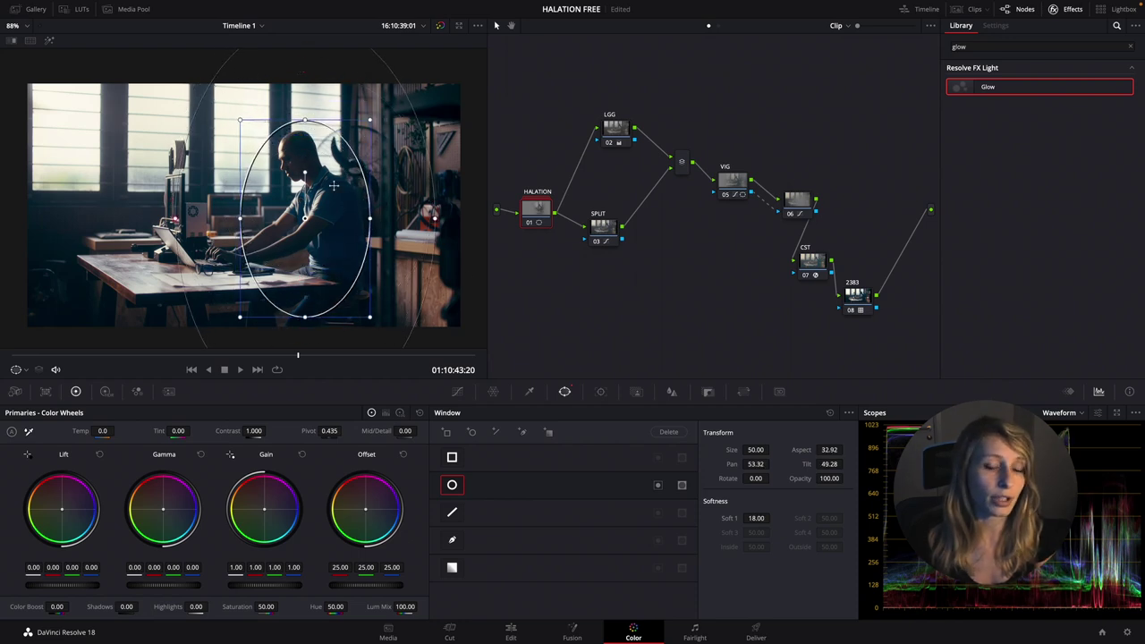
{"action": "scroll", "coordinate": [349, 196], "scroll_direction": "up", "scroll_amount": 5}
{"action": "scroll", "coordinate": [382, 206], "scroll_direction": "down", "scroll_amount": 5}
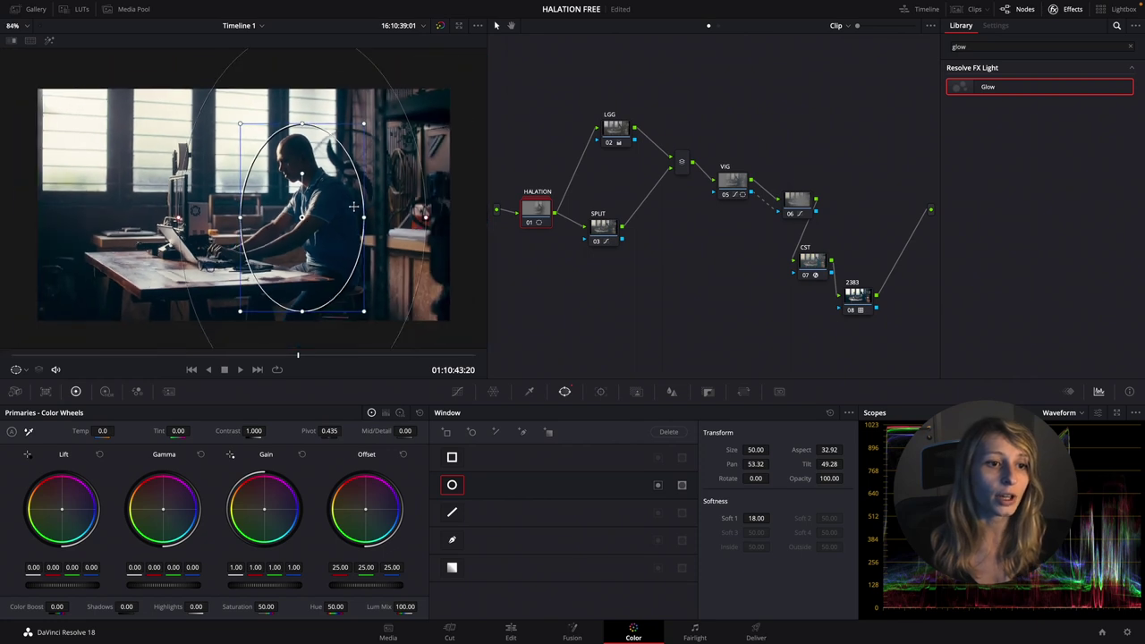
Toggle the HALATION node off and on twice to compare the windowed effect.
{"action": "key", "text": "ctrl+d"}
{"action": "key", "text": "ctrl+d"}
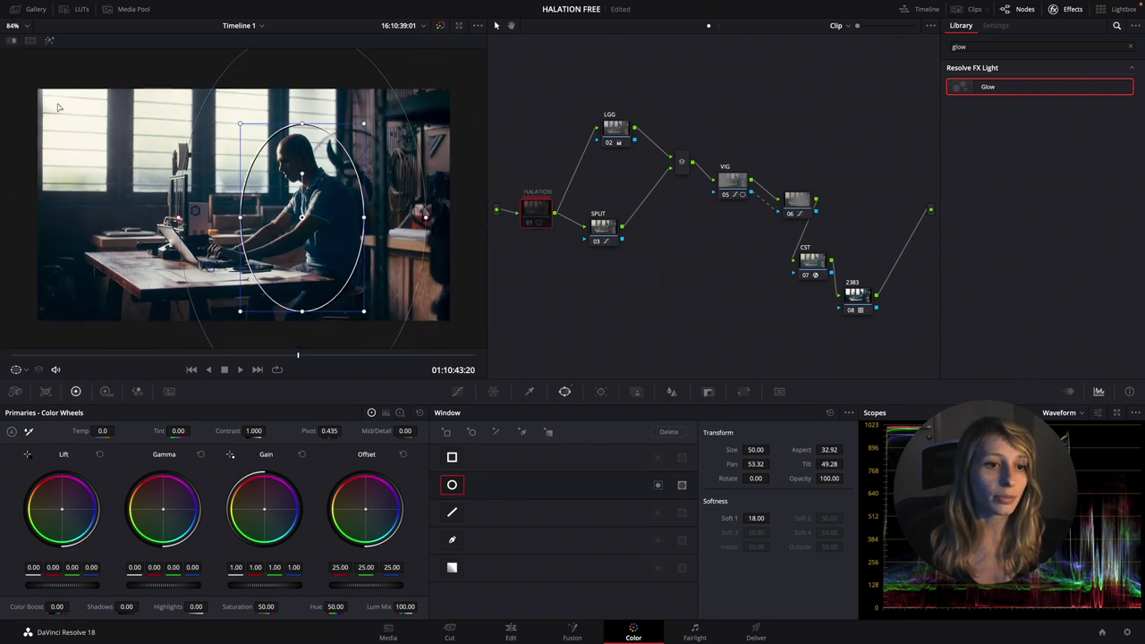
{"action": "key", "text": "ctrl+d"}
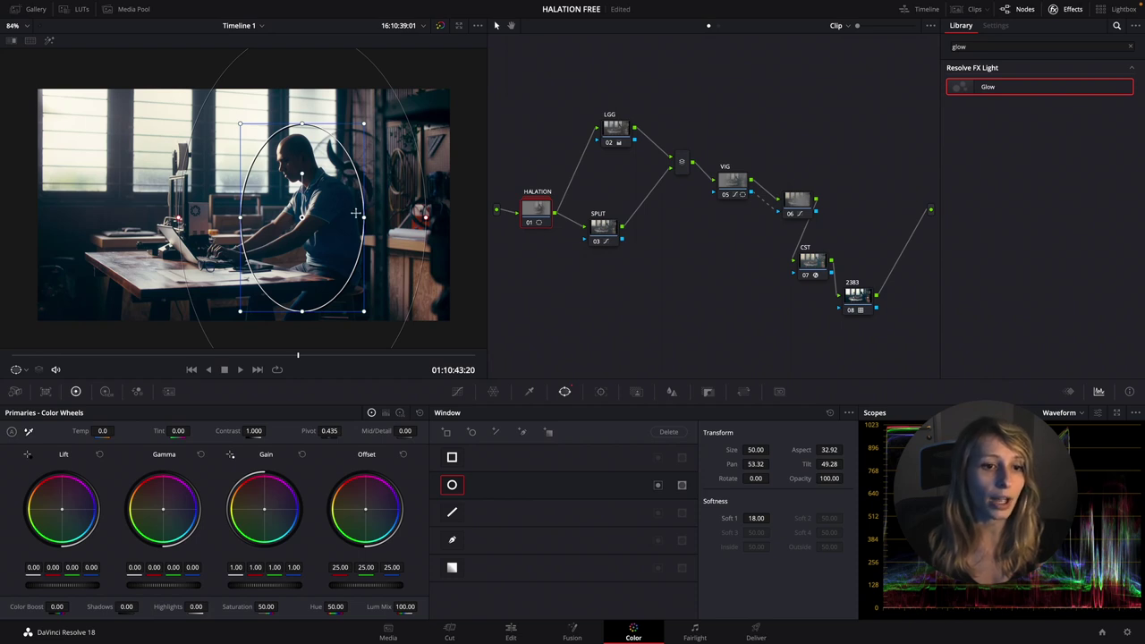
{"action": "scroll", "coordinate": [178, 280], "scroll_direction": "up", "scroll_amount": 8}
{"action": "scroll", "coordinate": [178, 280], "scroll_direction": "up", "scroll_amount": 15}
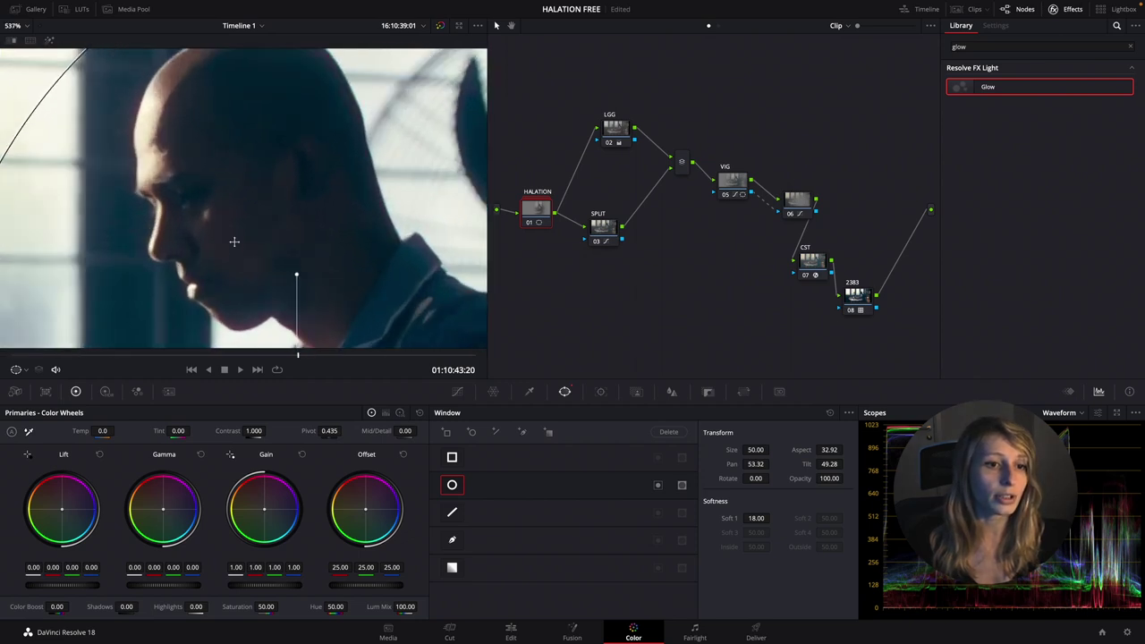
{"action": "key", "text": "ctrl+d"}
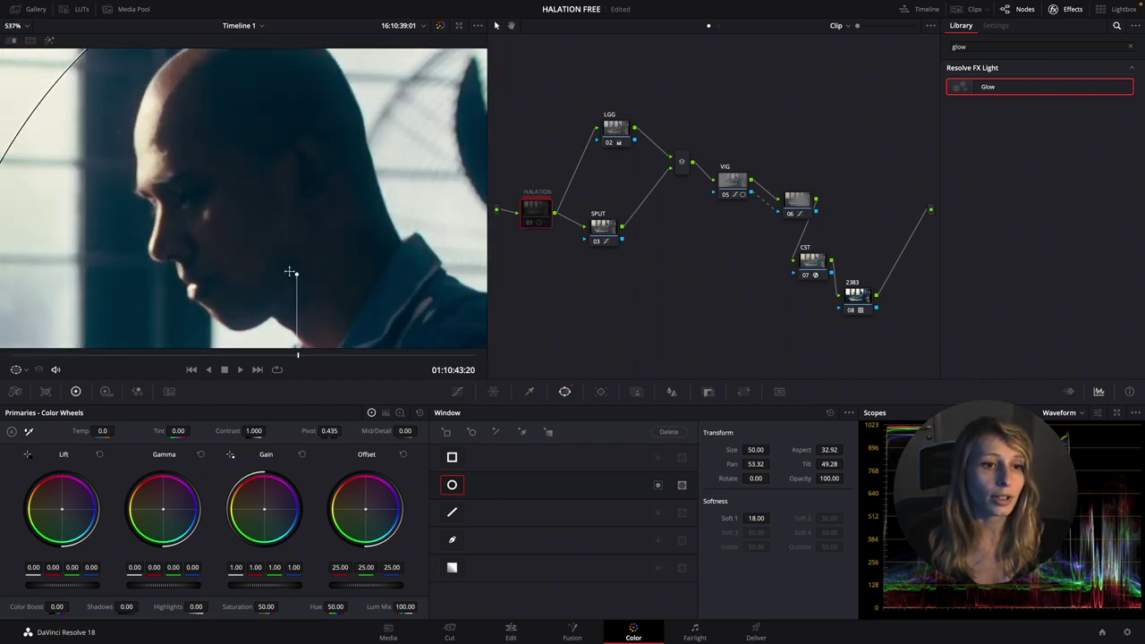
{"action": "key", "text": "ctrl+d"}
Switch off the circular window so the halation covers the whole frame.
{"action": "scroll", "coordinate": [198, 247], "scroll_direction": "down", "scroll_amount": 2}
{"action": "scroll", "coordinate": [198, 246], "scroll_direction": "down", "scroll_amount": 15}
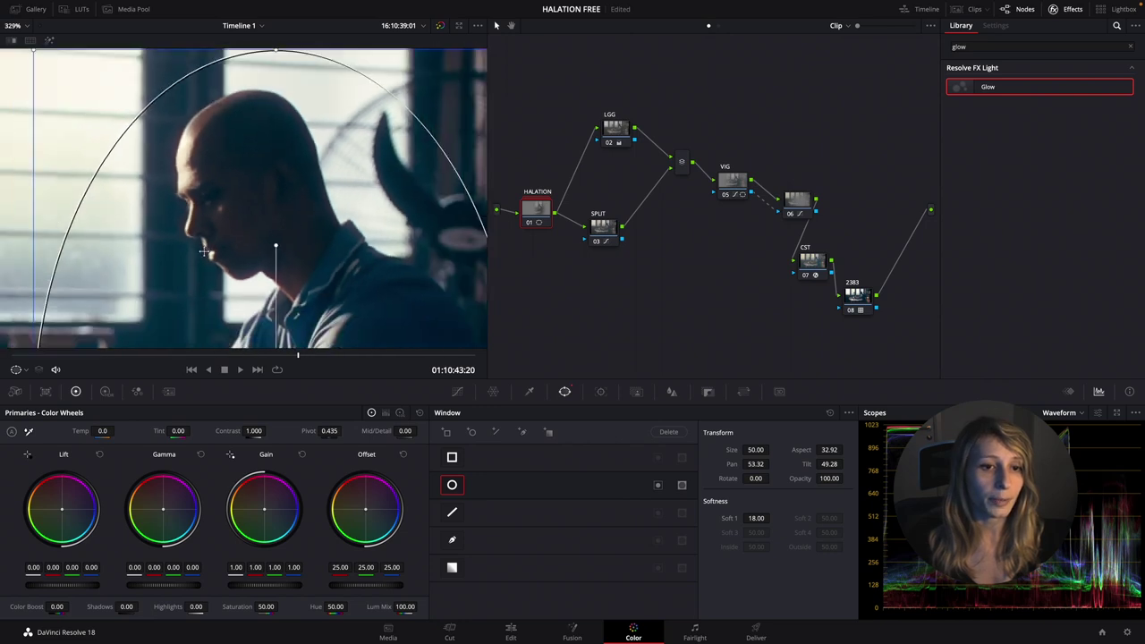
{"action": "scroll", "coordinate": [199, 247], "scroll_direction": "down", "scroll_amount": 1}
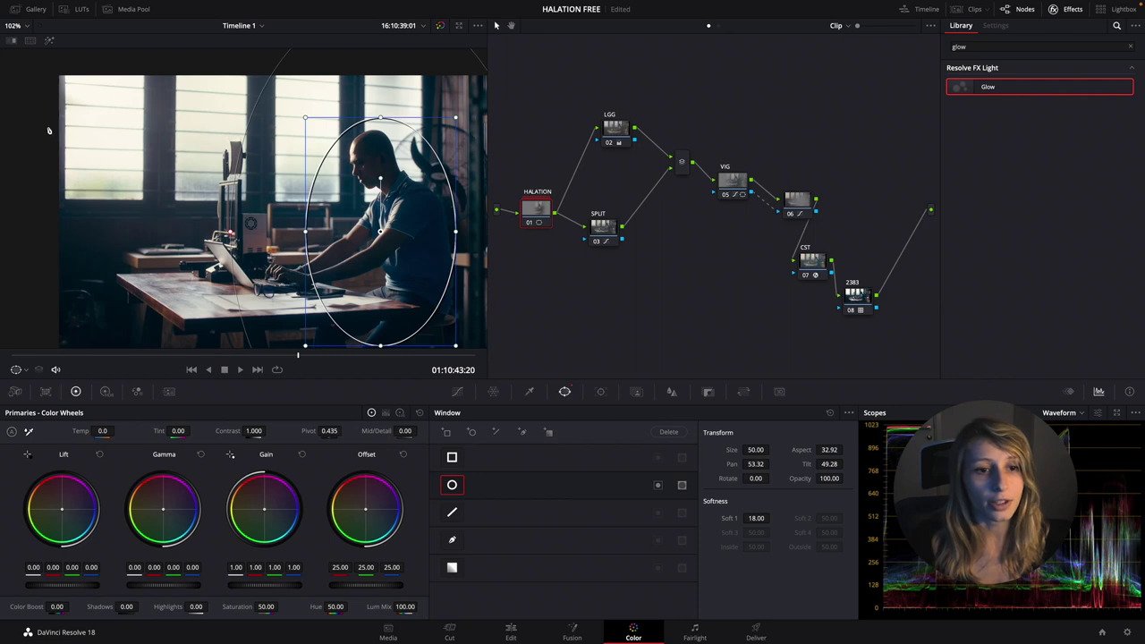
{"action": "left_click", "coordinate": [453, 485]}
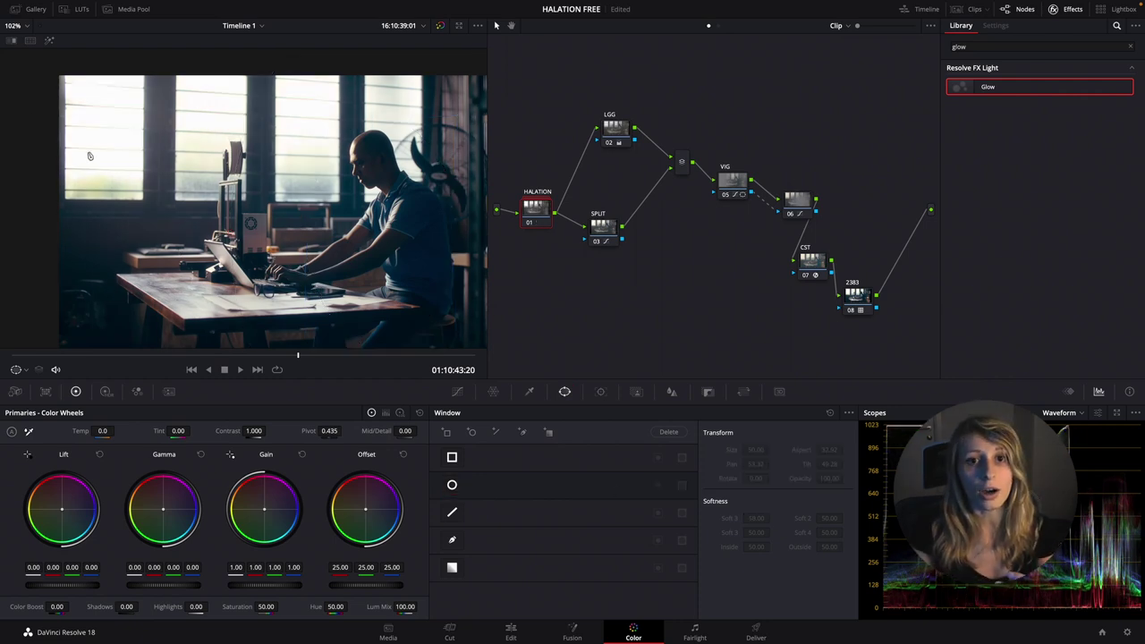